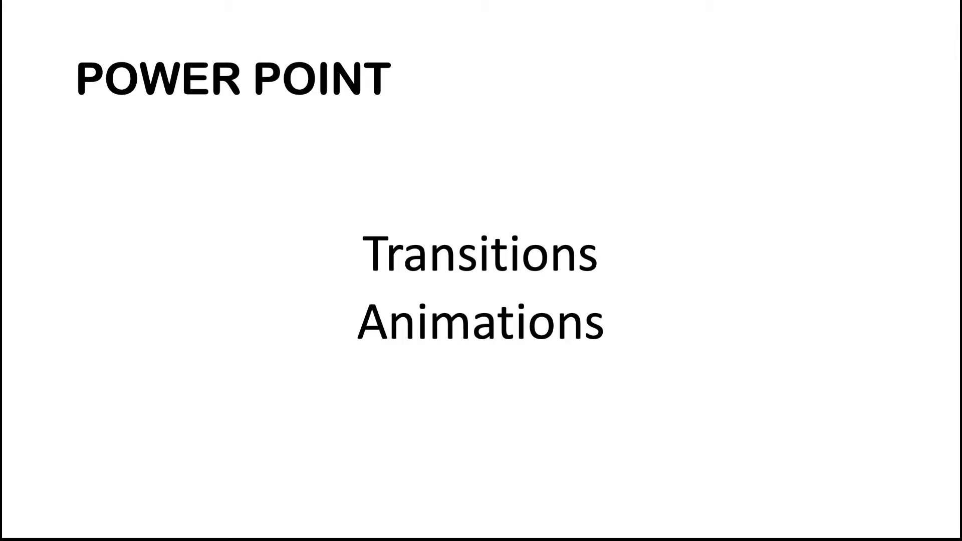
# Advance the slideshow to the Transisi slide on wipe, fade and flash effects.
pyautogui.press('Right')
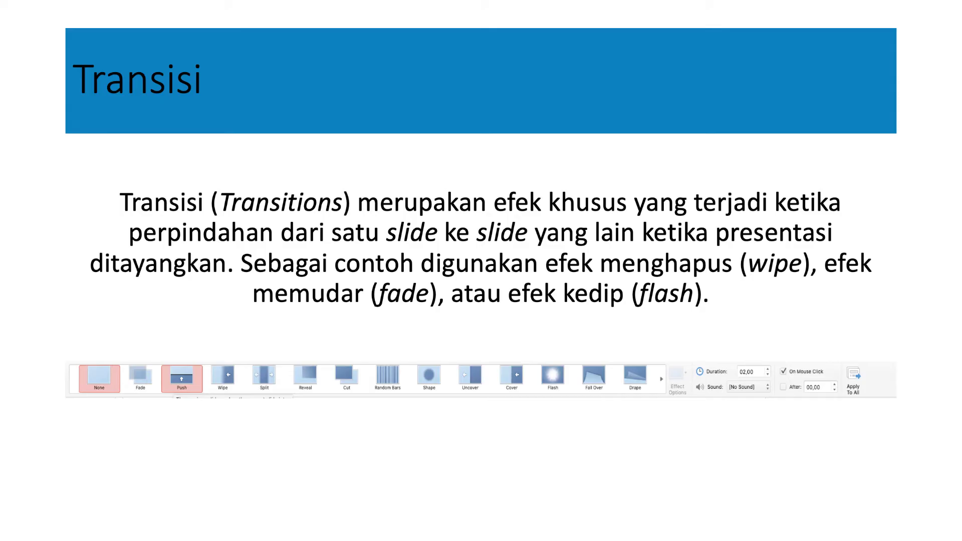
# Advance to the slide on Subtle, Exciting and Dynamic Content transitions.
pyautogui.press('Right')
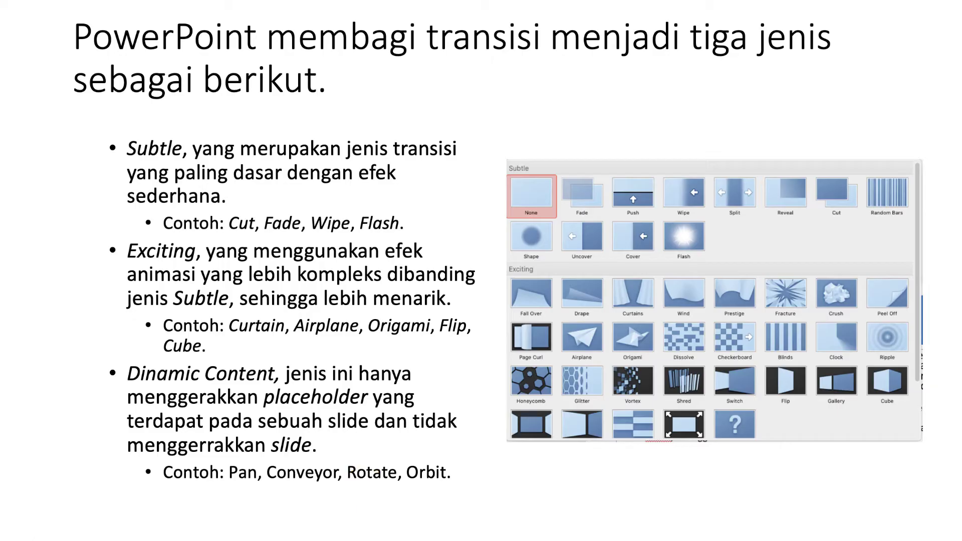
# Show the Animasi slide, then end the slideshow and return to Normal view.
pyautogui.press('Right')
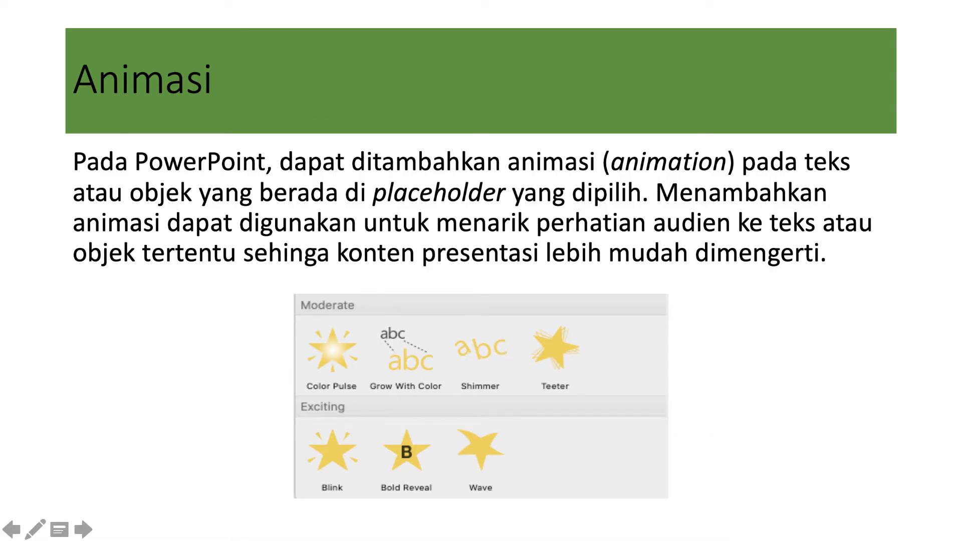
pyautogui.press('Escape')
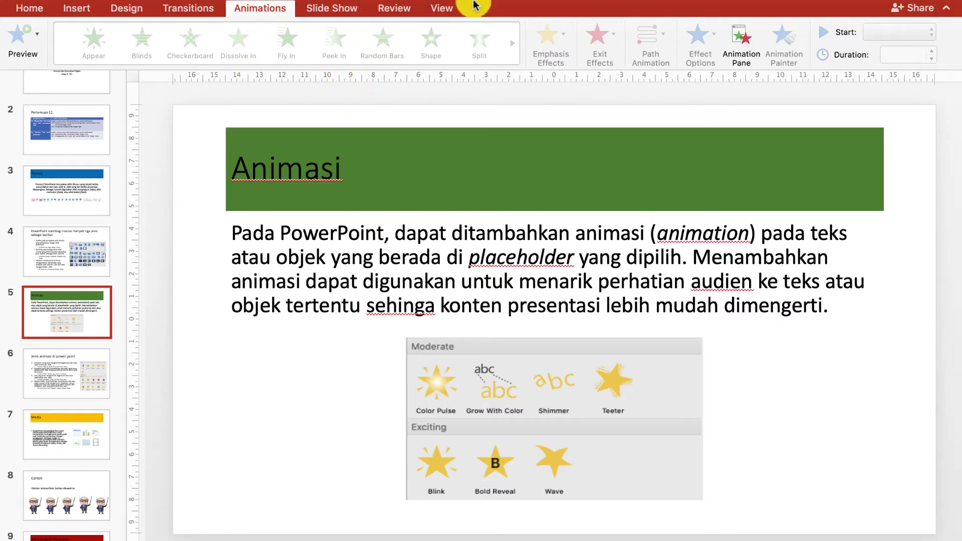
# Select the effects picture on slide 6, then bring up slide 7, Media, for editing.
pyautogui.scroll(-2, 370, 175)
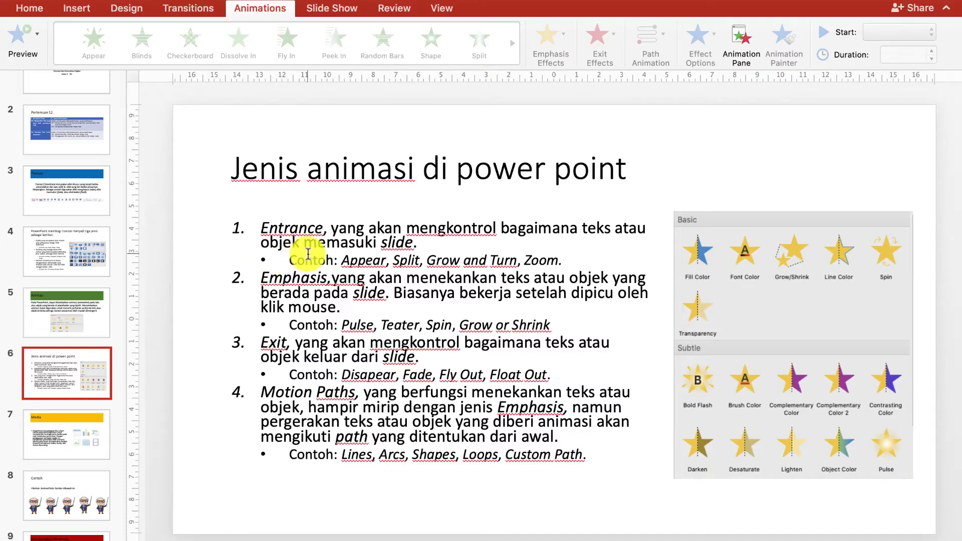
pyautogui.click(697, 261)
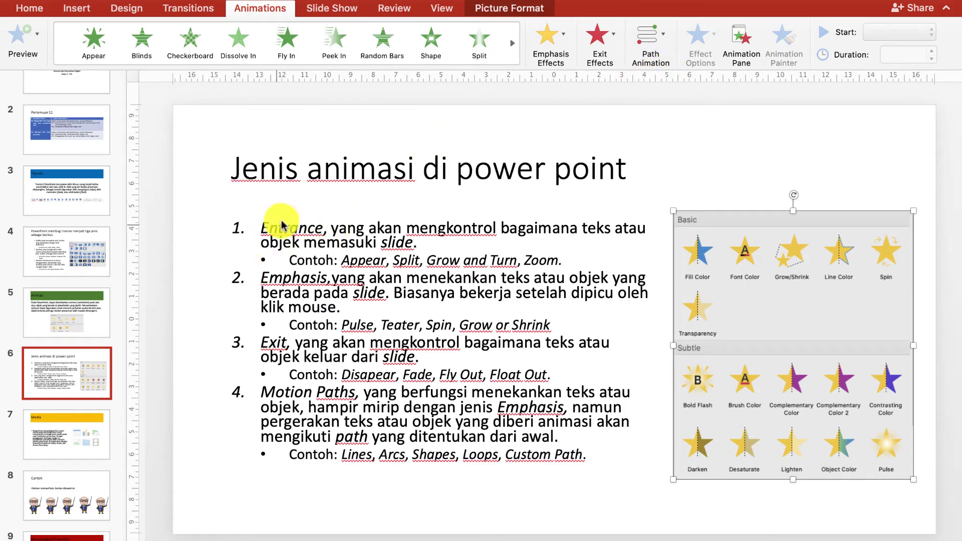
pyautogui.click(57, 441)
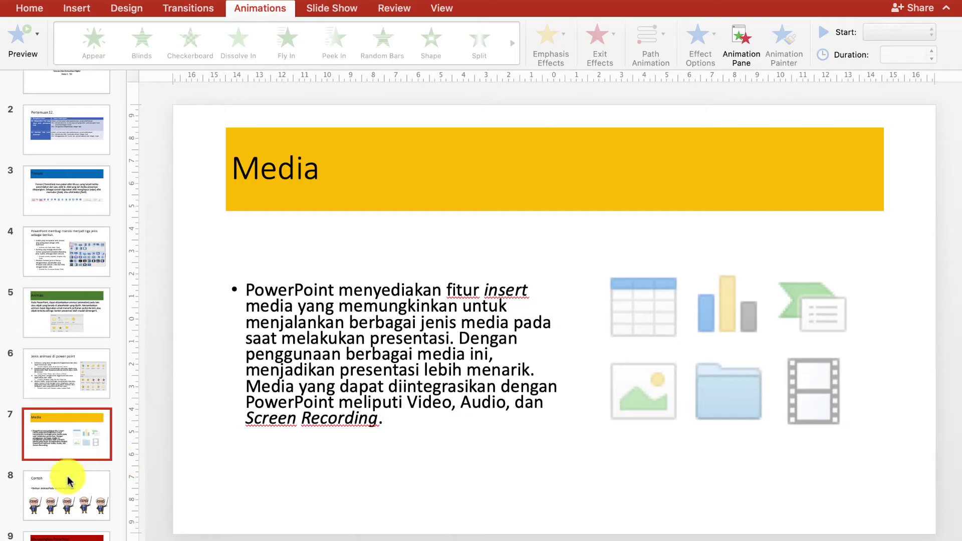
pyautogui.click(75, 368)
# Give the Media slide a 00,70 Fade transition after comparing it with Push.
pyautogui.click(78, 438)
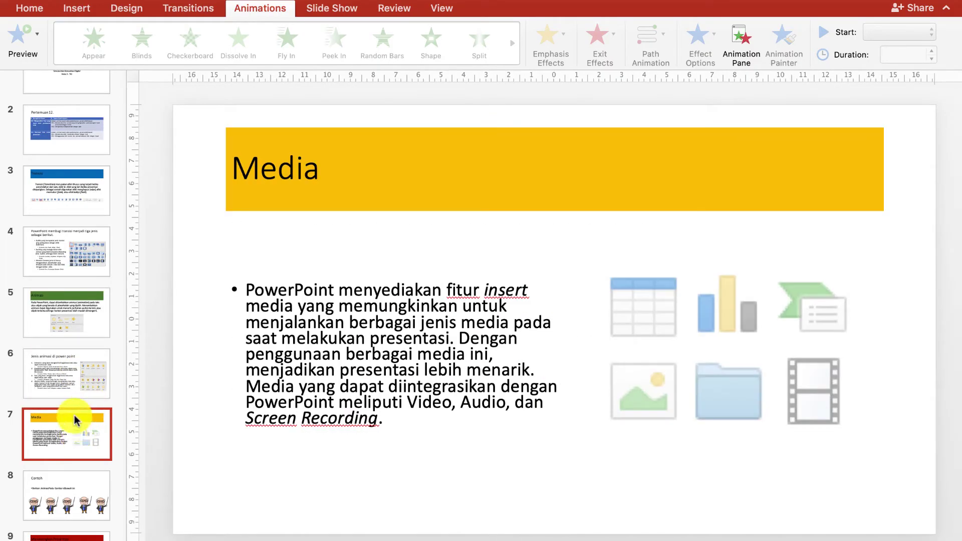
pyautogui.click(194, 15)
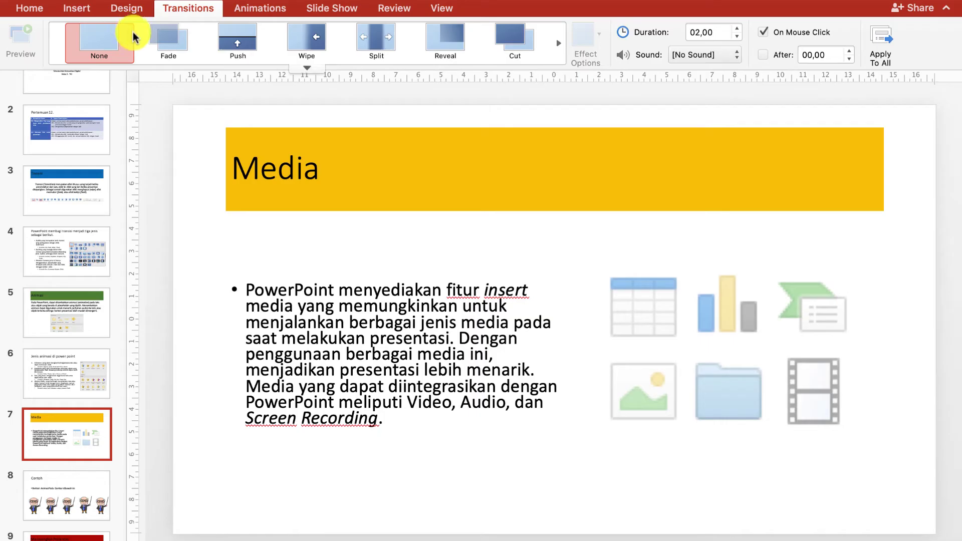
pyautogui.click(161, 38)
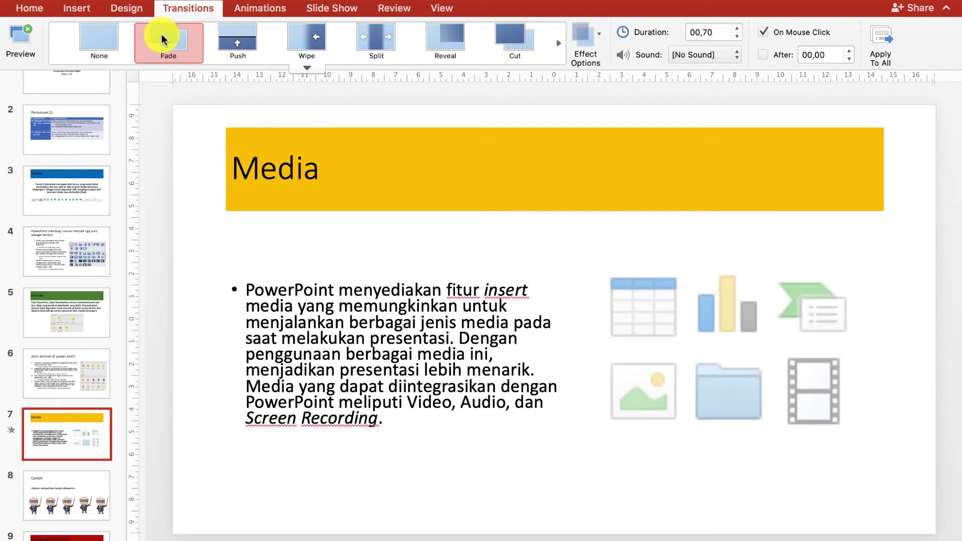
pyautogui.click(235, 41)
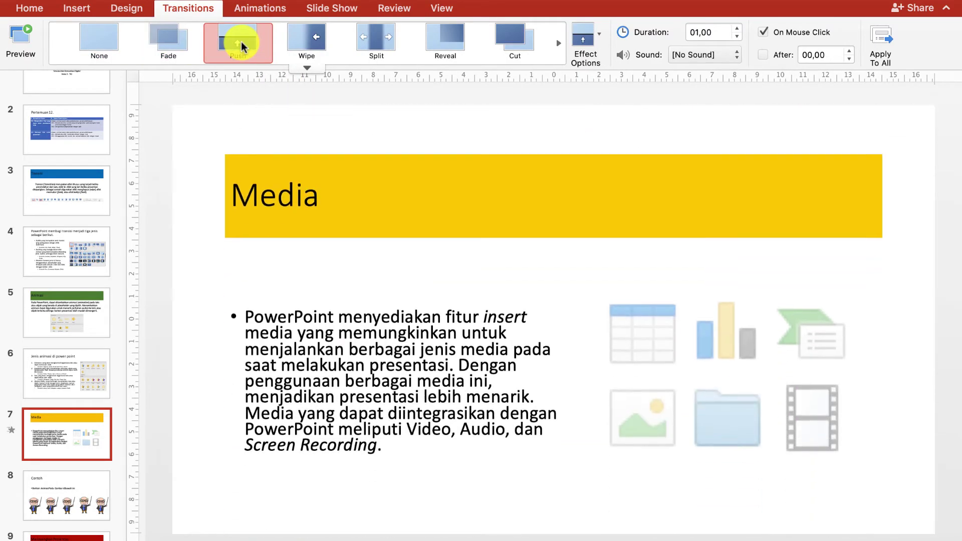
pyautogui.click(180, 43)
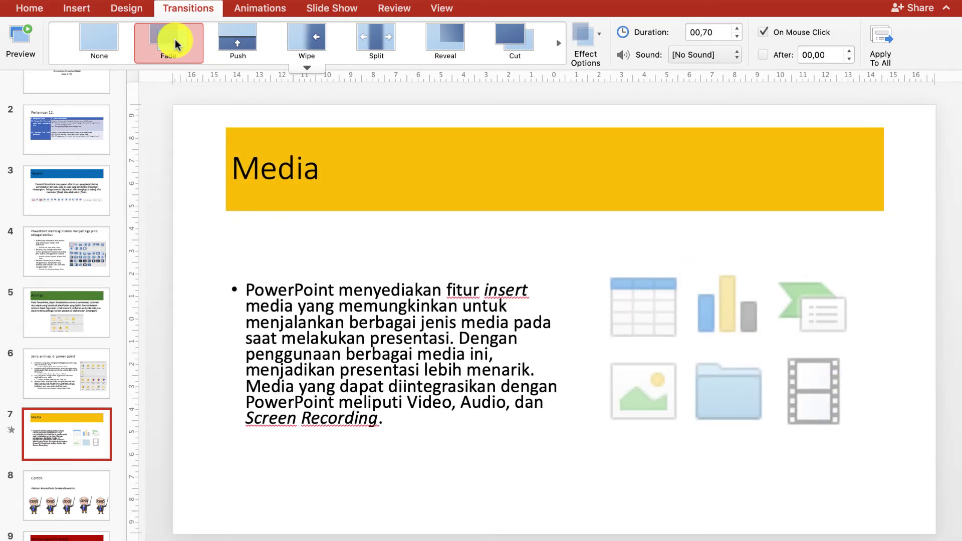
pyautogui.click(234, 38)
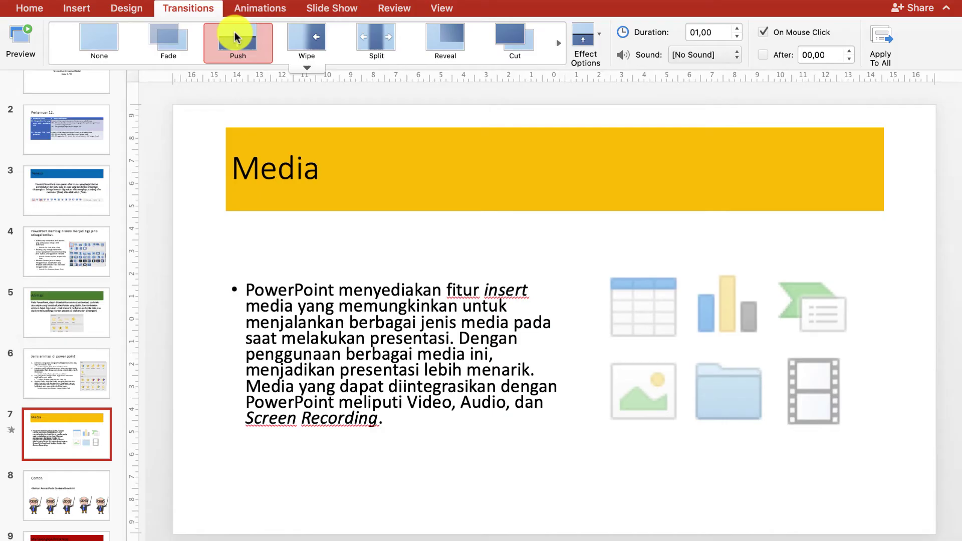
pyautogui.click(165, 39)
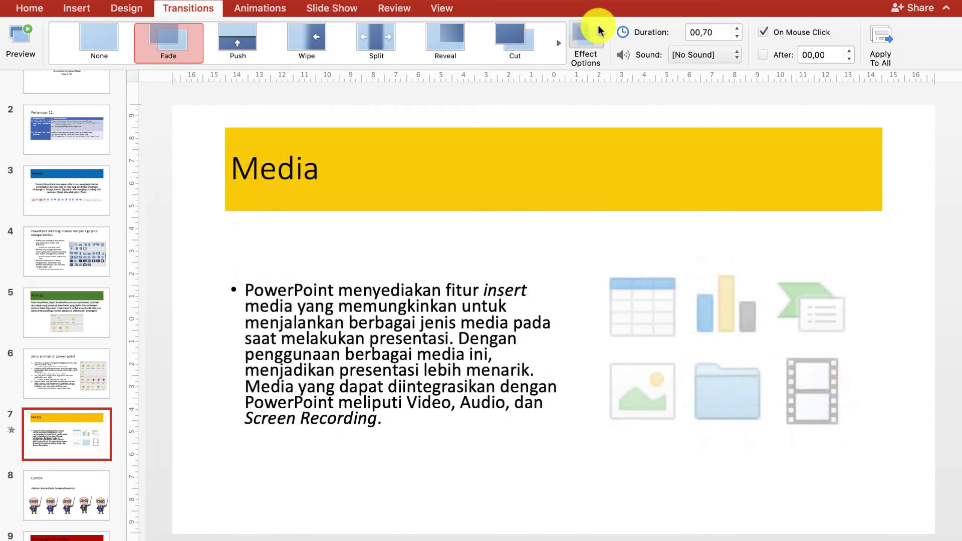
pyautogui.click(600, 36)
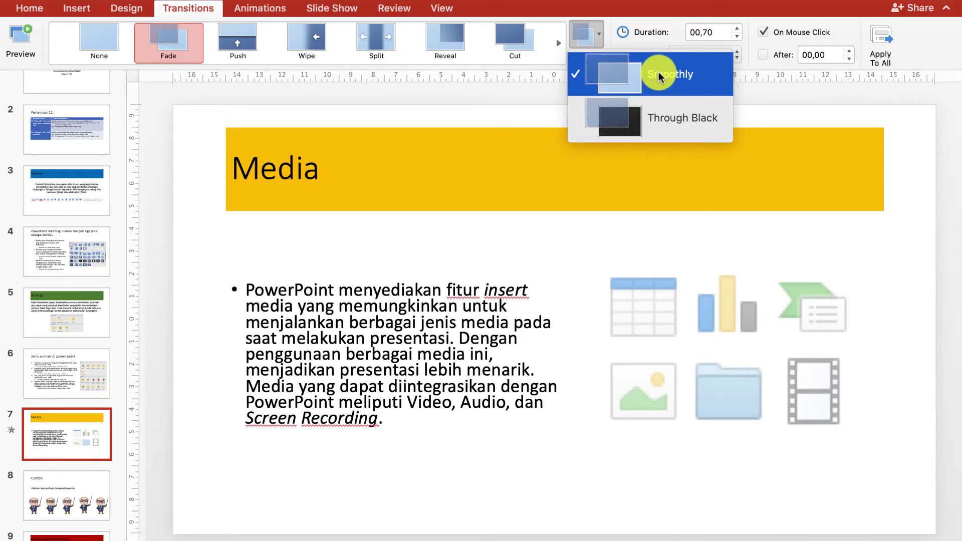
# Preview the Through Black fade, then revert the Media slide's fade to Smoothly.
pyautogui.click(644, 118)
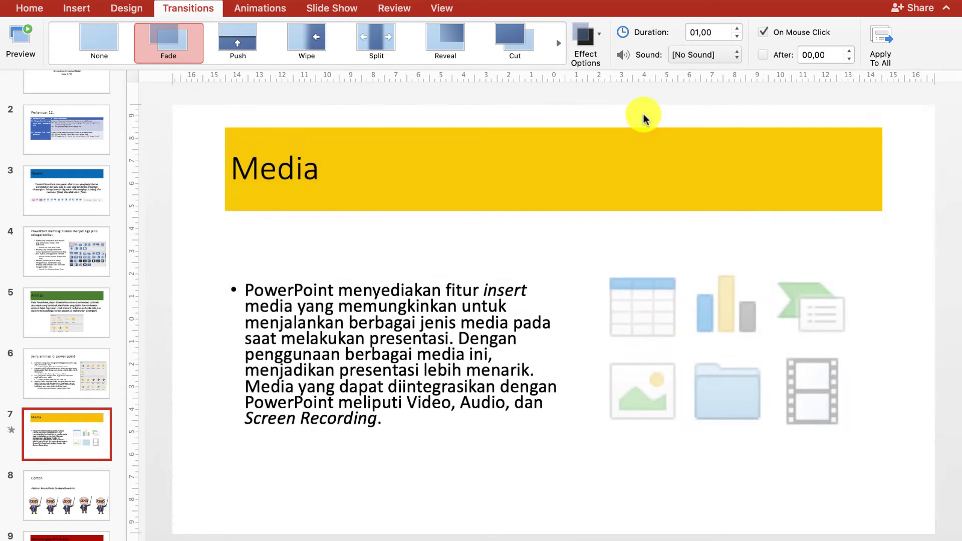
pyautogui.click(590, 36)
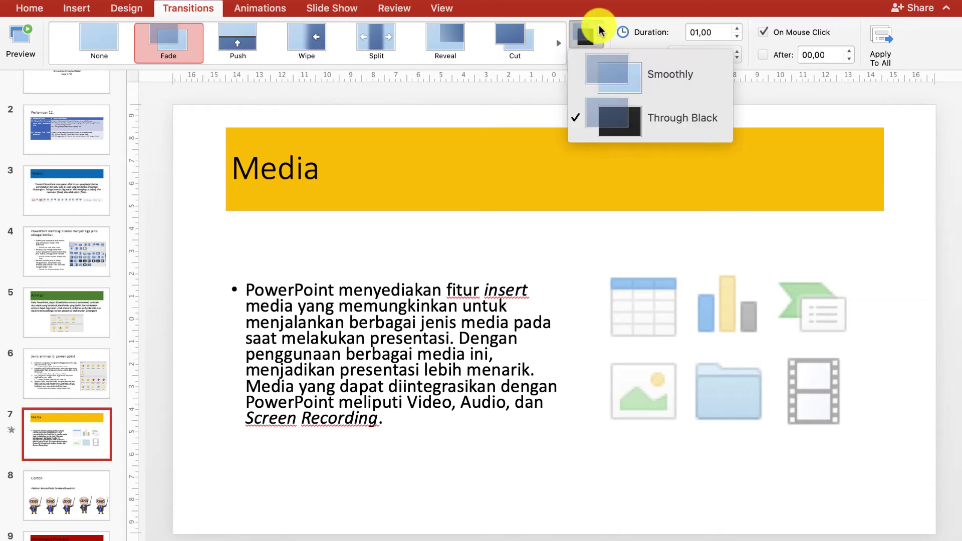
pyautogui.click(600, 71)
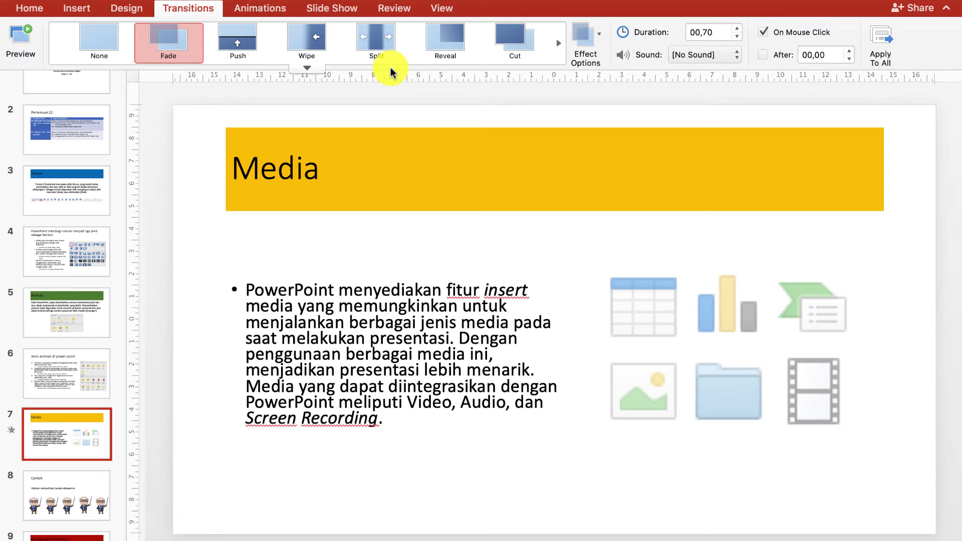
# Preview Push, Wipe, Split, Reveal, Cut, Flash and Fall Over, then settle on 02,00 Drape.
pyautogui.click(240, 46)
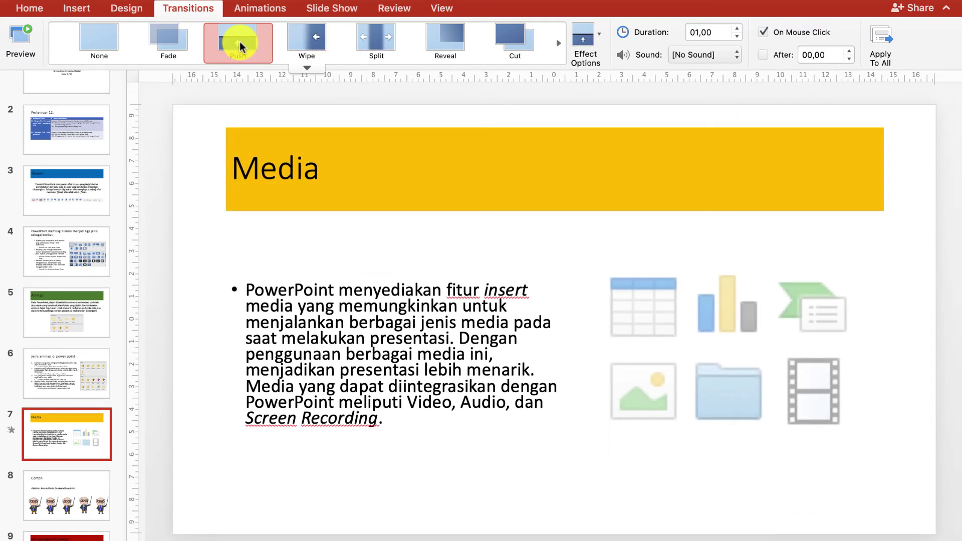
pyautogui.click(305, 43)
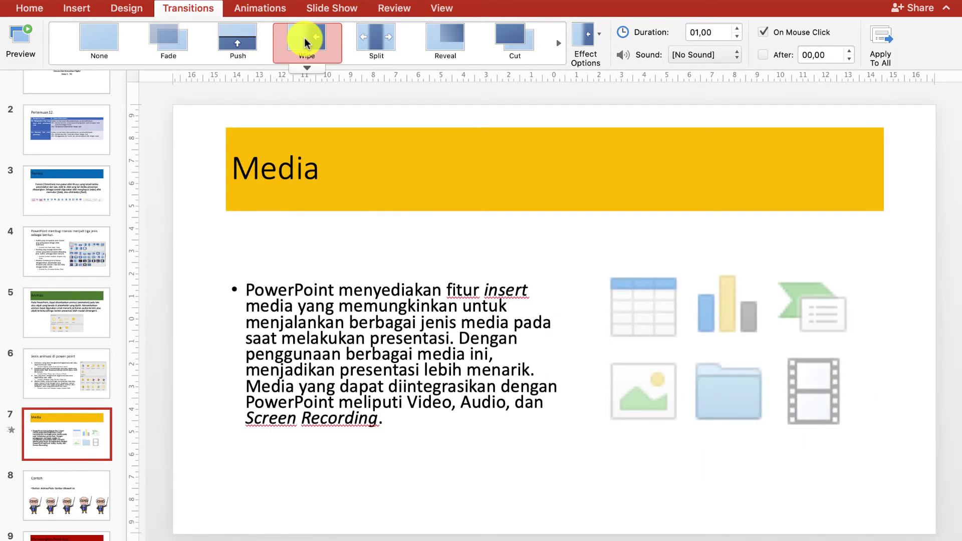
pyautogui.click(373, 43)
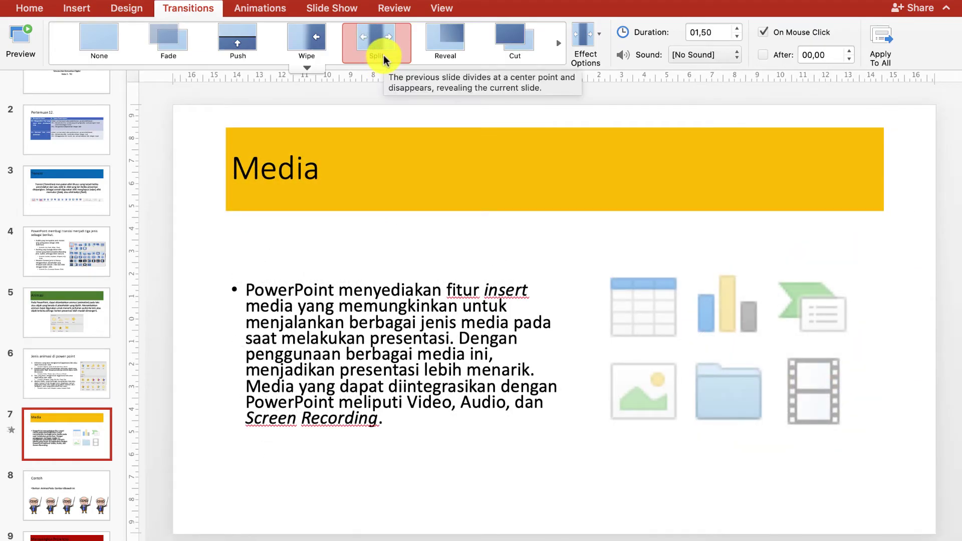
pyautogui.click(445, 39)
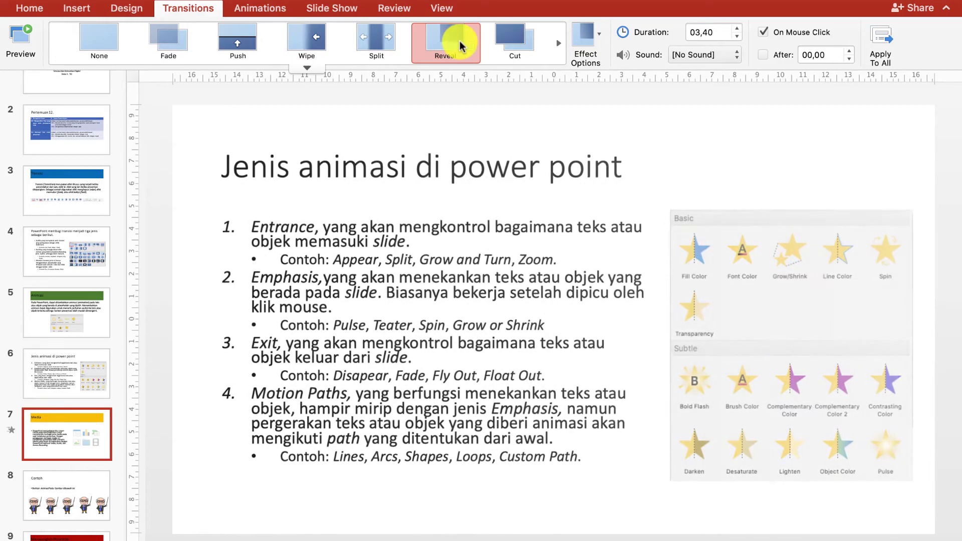
pyautogui.click(514, 46)
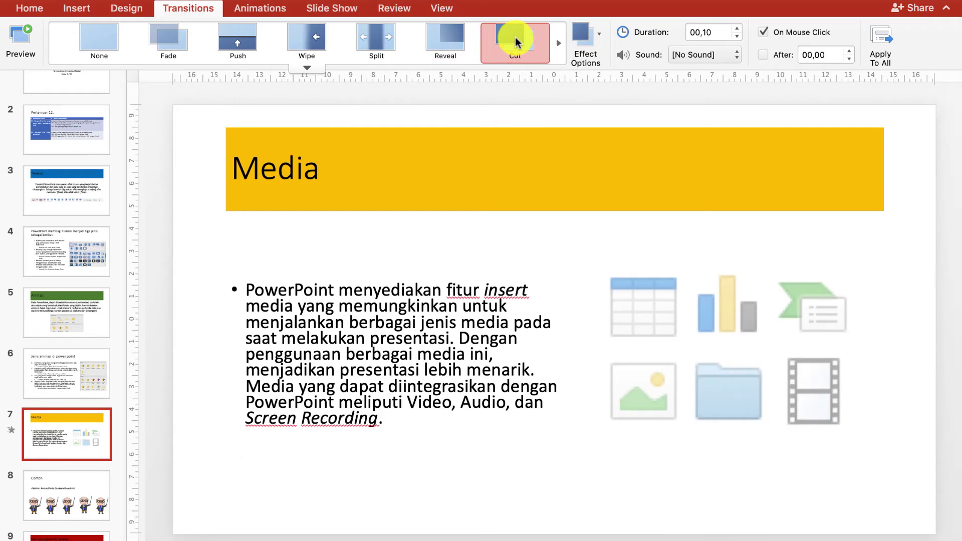
pyautogui.click(559, 44)
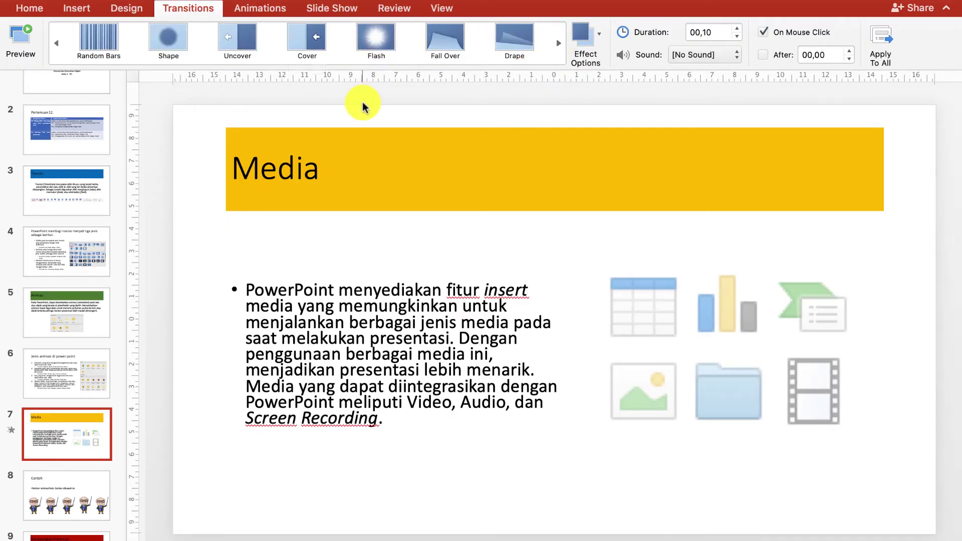
pyautogui.click(376, 36)
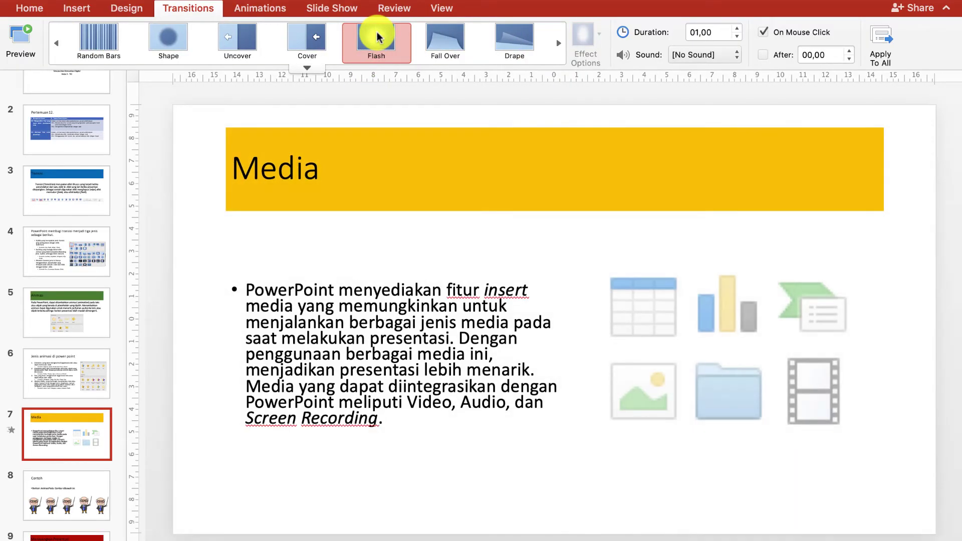
pyautogui.click(435, 42)
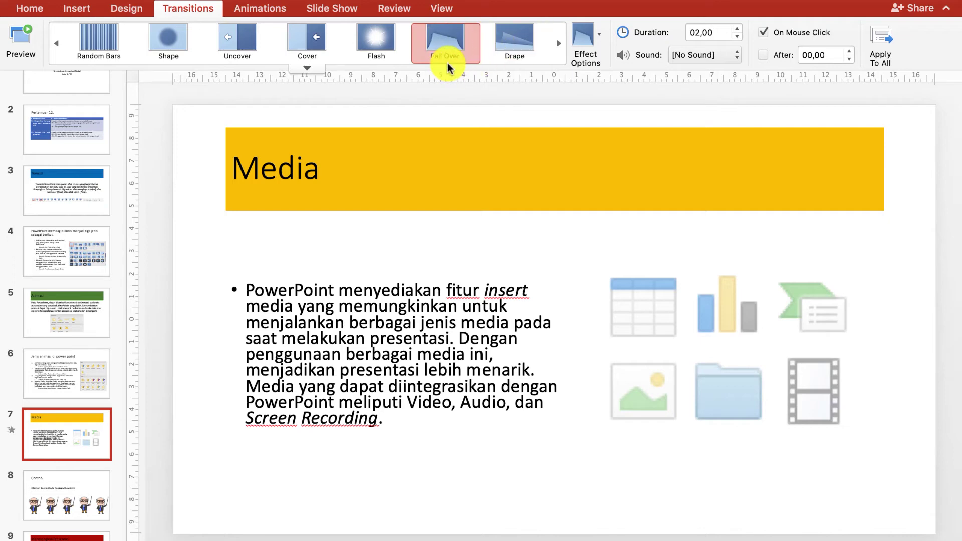
pyautogui.click(523, 40)
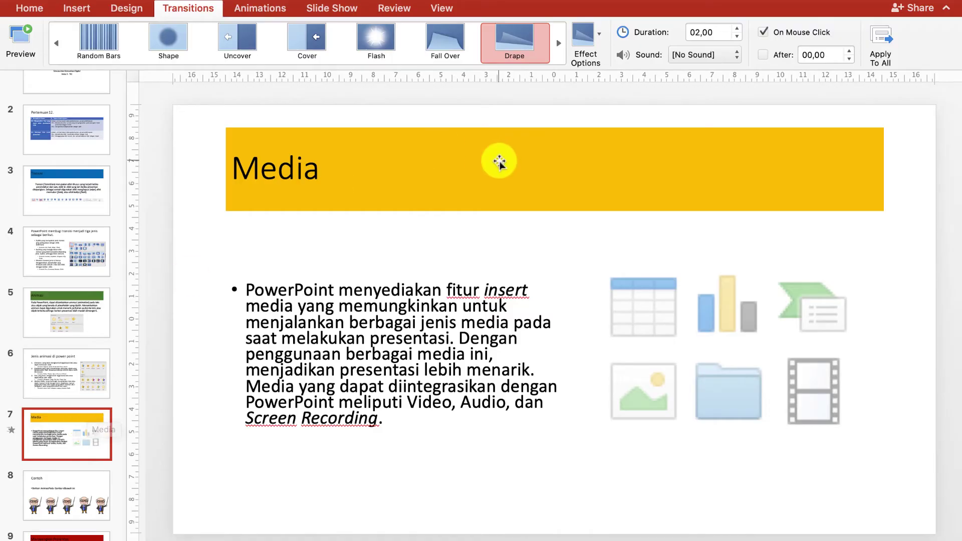
pyautogui.moveTo(880, 46)
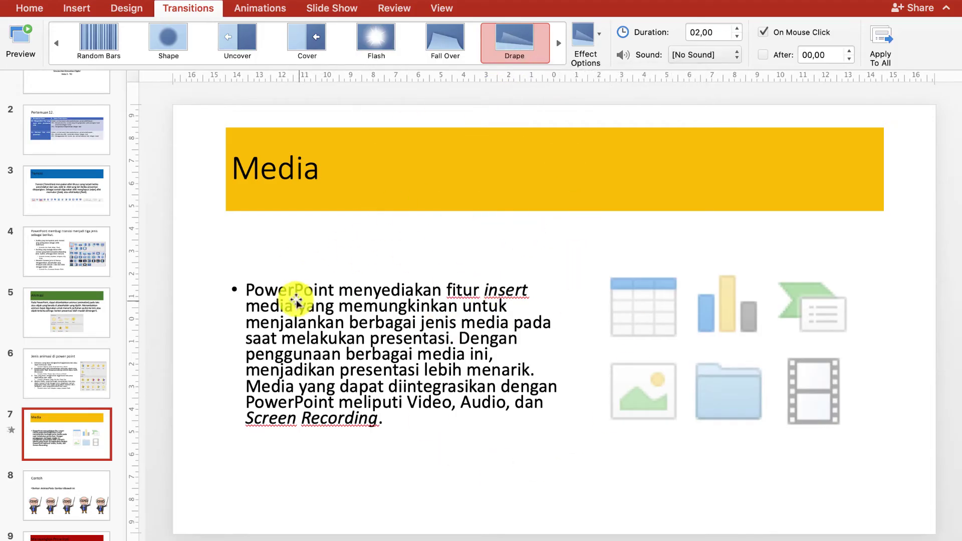
# Apply the 02,00 Drape transition to all slides and return to slide 1.
pyautogui.click(882, 40)
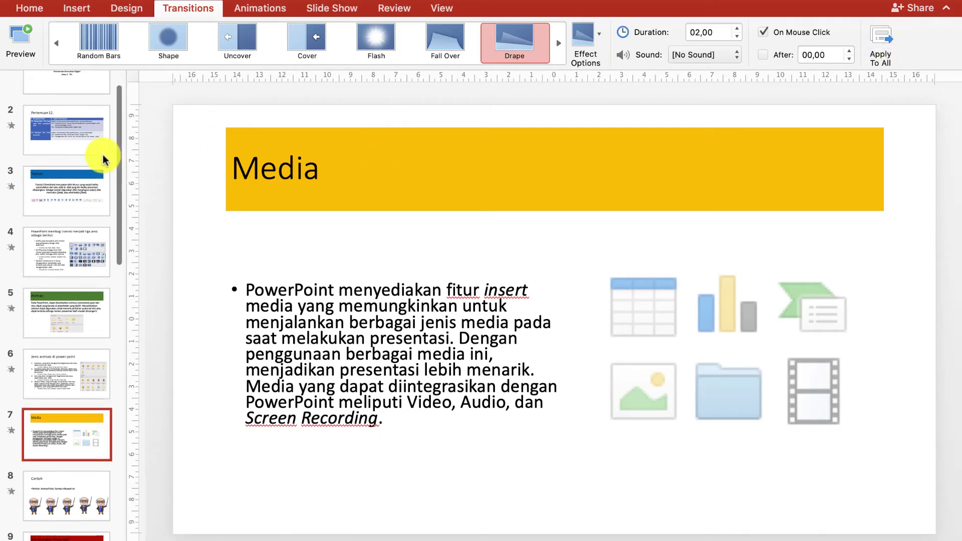
pyautogui.scroll(2, 104, 156)
pyautogui.click(77, 111)
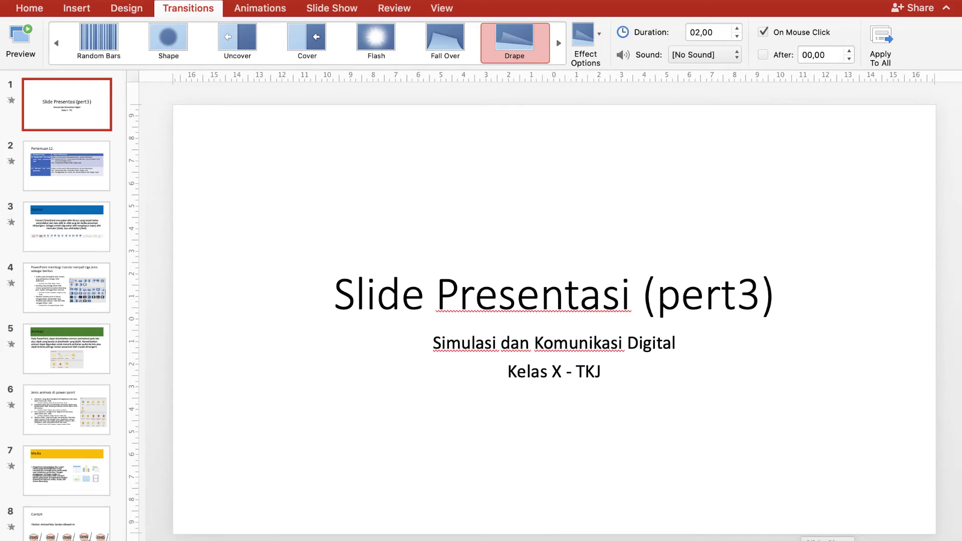
# Play the slideshow from the start, stepping through the opening slides to check Drape.
pyautogui.press('super+shift+Return')
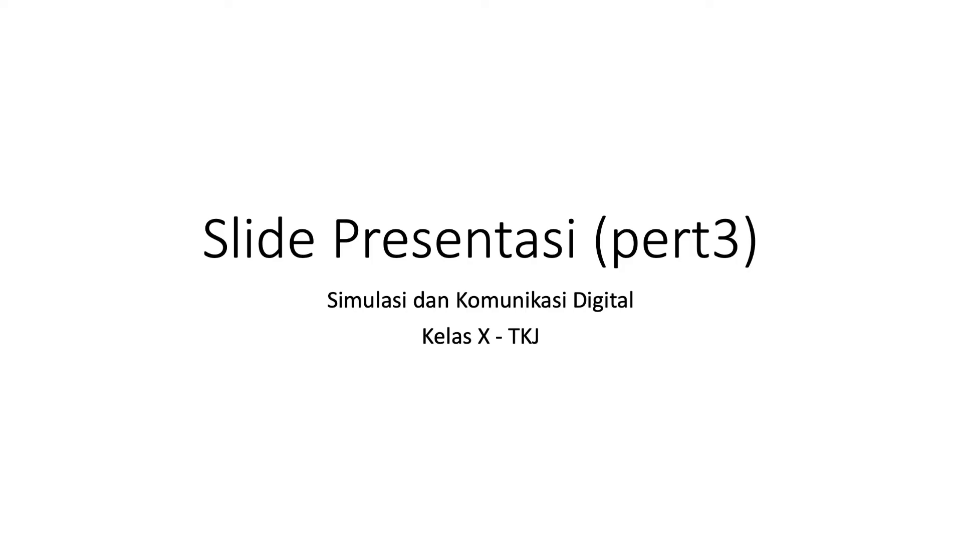
pyautogui.press('Right')
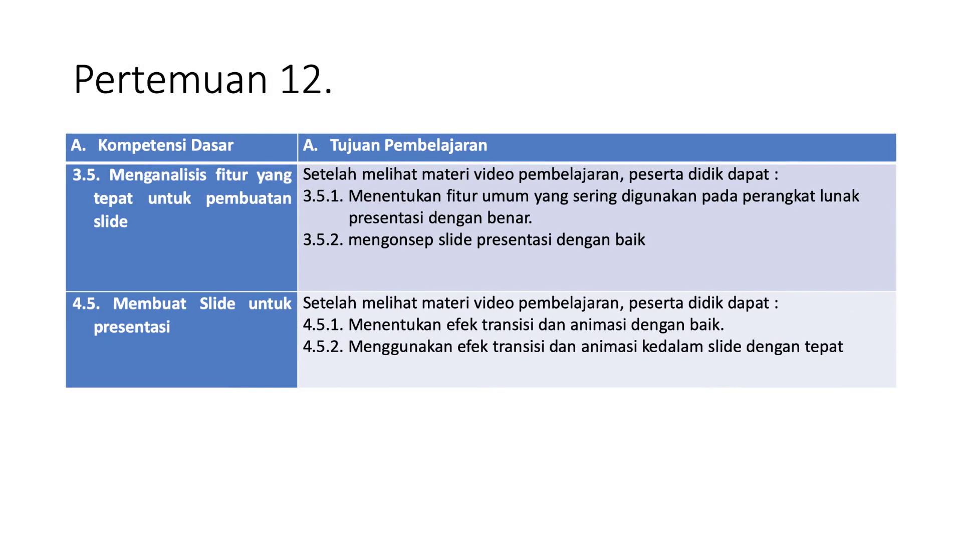
pyautogui.press('Right')
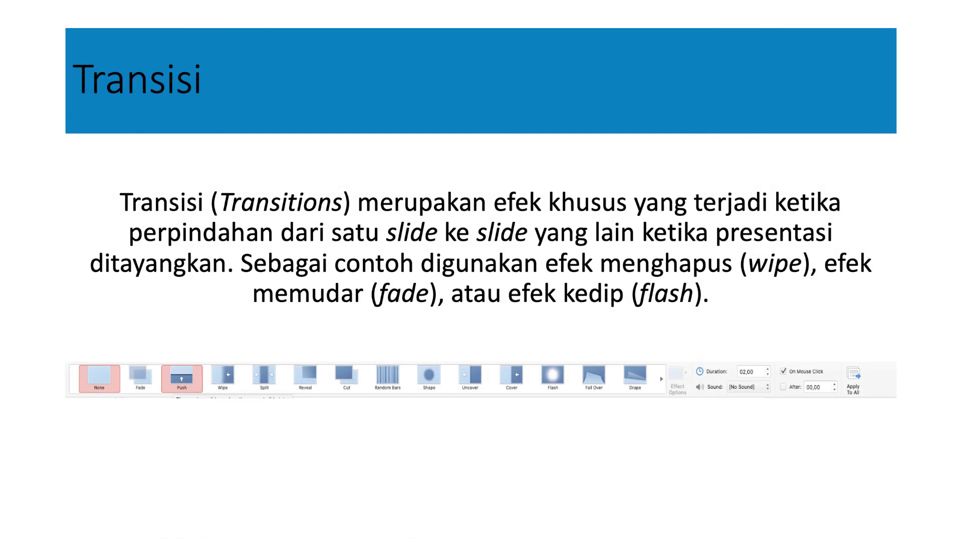
pyautogui.press('Right')
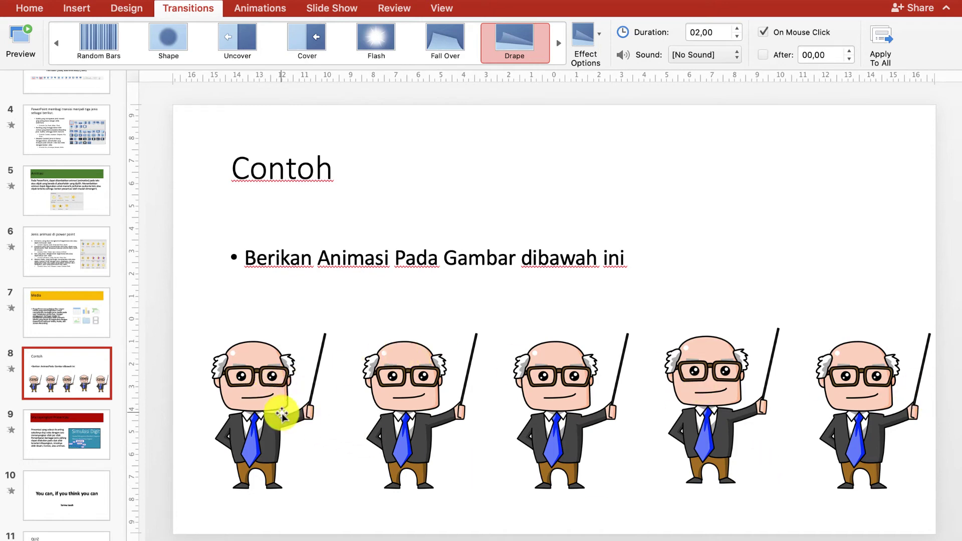
# Give the first teacher picture a Shape entrance after trying Dissolve In, Fly In, Peek In and Random Bars.
pyautogui.click(260, 406)
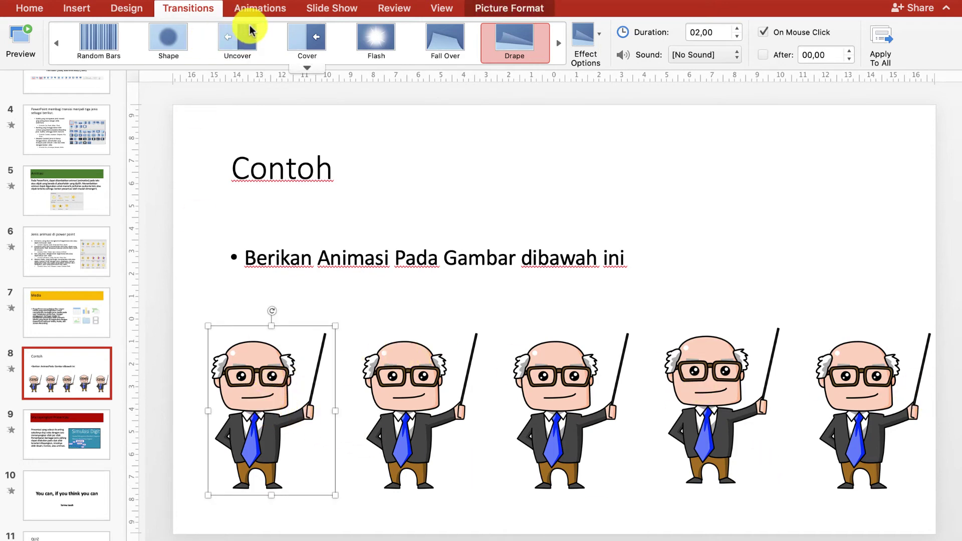
pyautogui.click(265, 9)
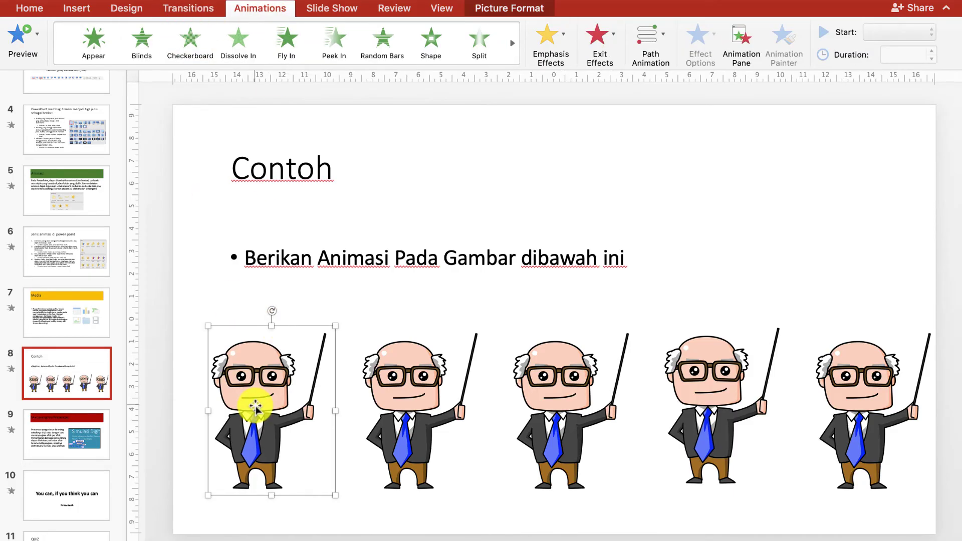
pyautogui.click(239, 43)
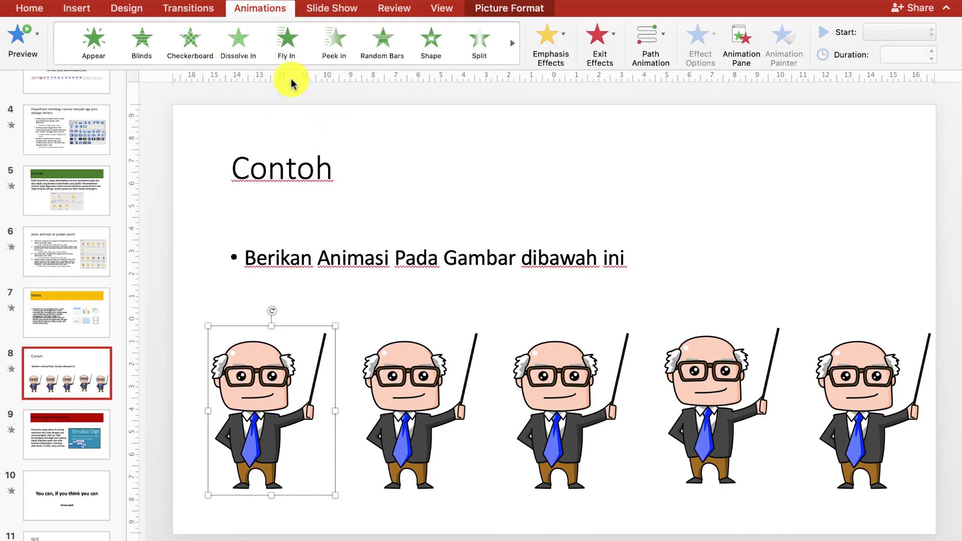
pyautogui.click(293, 47)
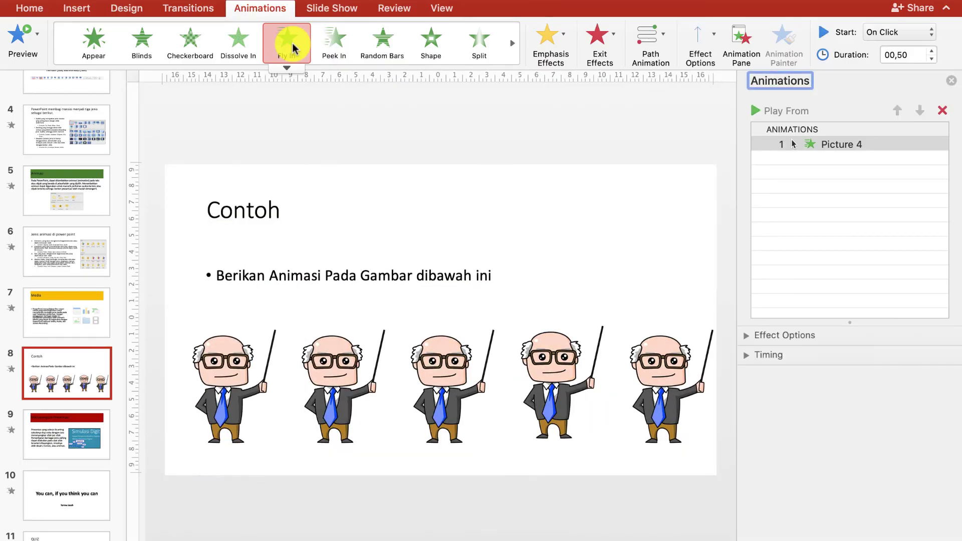
pyautogui.click(329, 40)
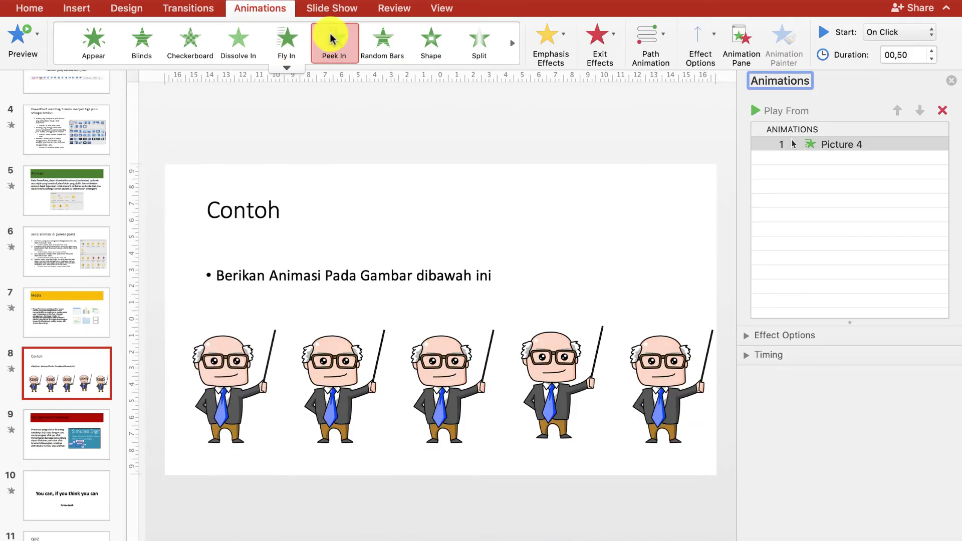
pyautogui.click(382, 40)
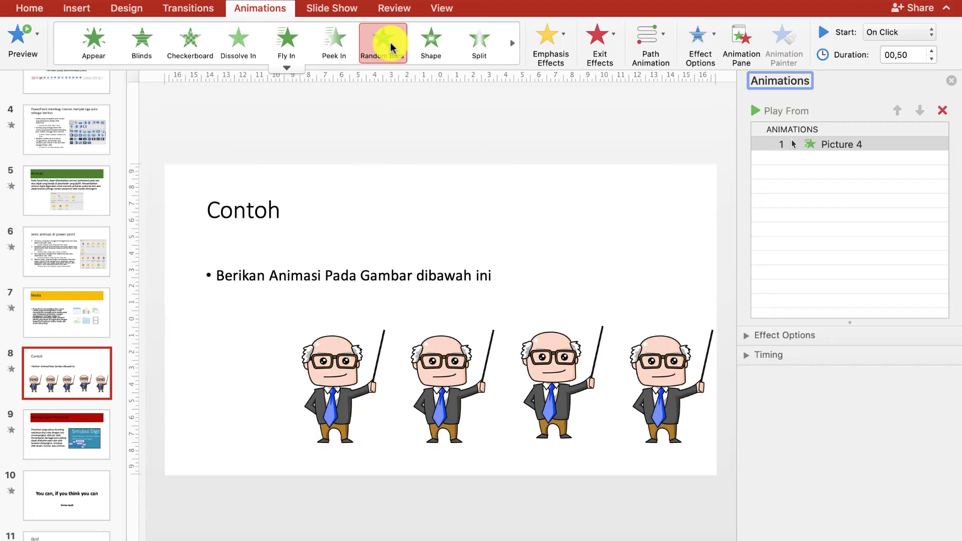
pyautogui.click(429, 44)
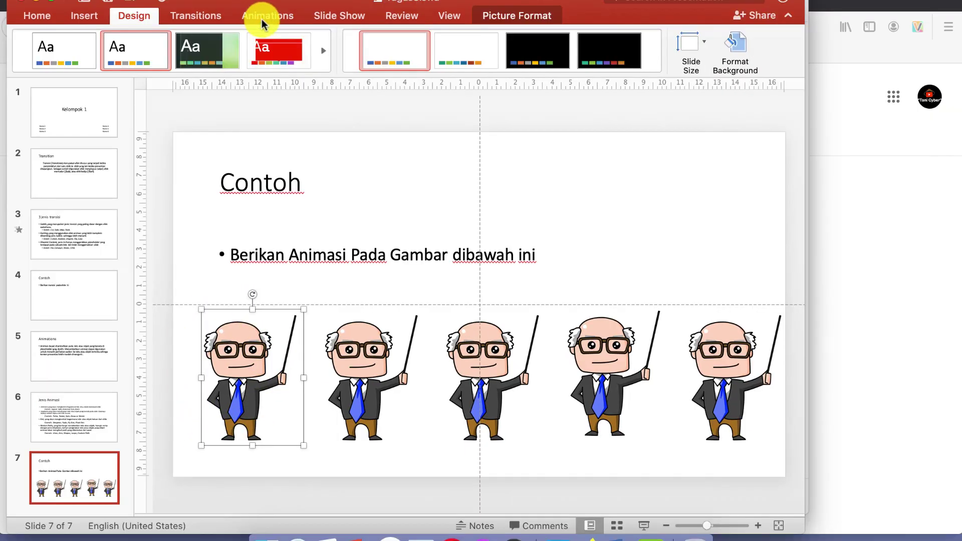
# Give the first teacher a Fly In entrance and the second teacher a Pulse emphasis.
pyautogui.click(262, 20)
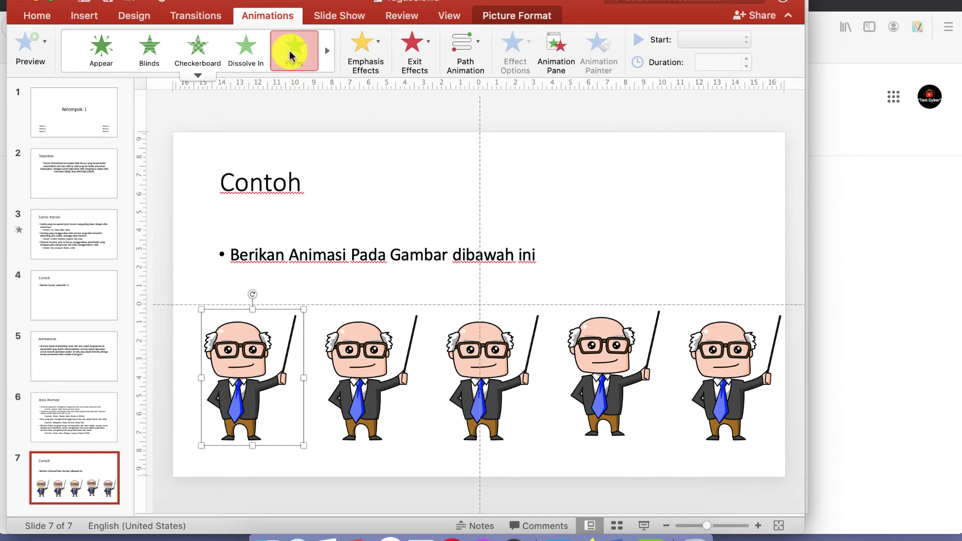
pyautogui.click(290, 55)
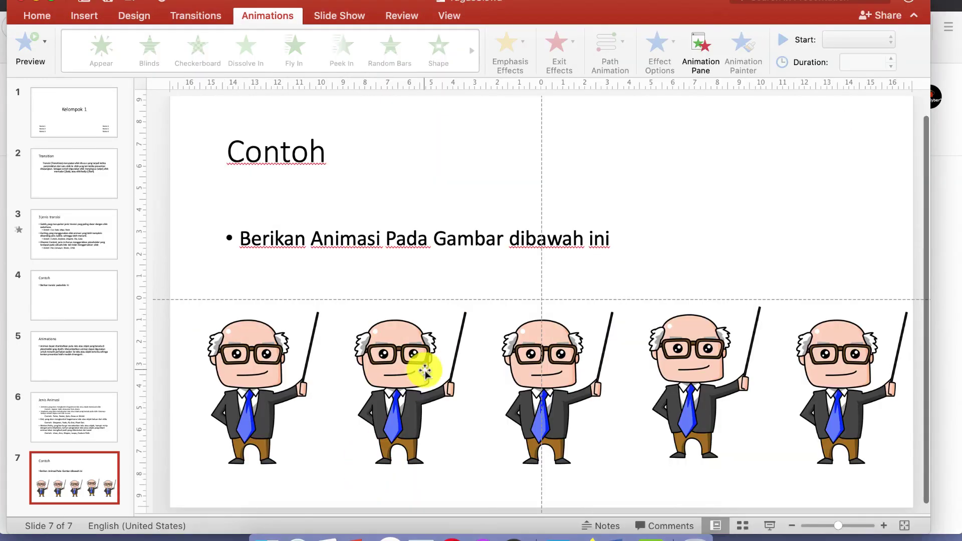
pyautogui.click(397, 367)
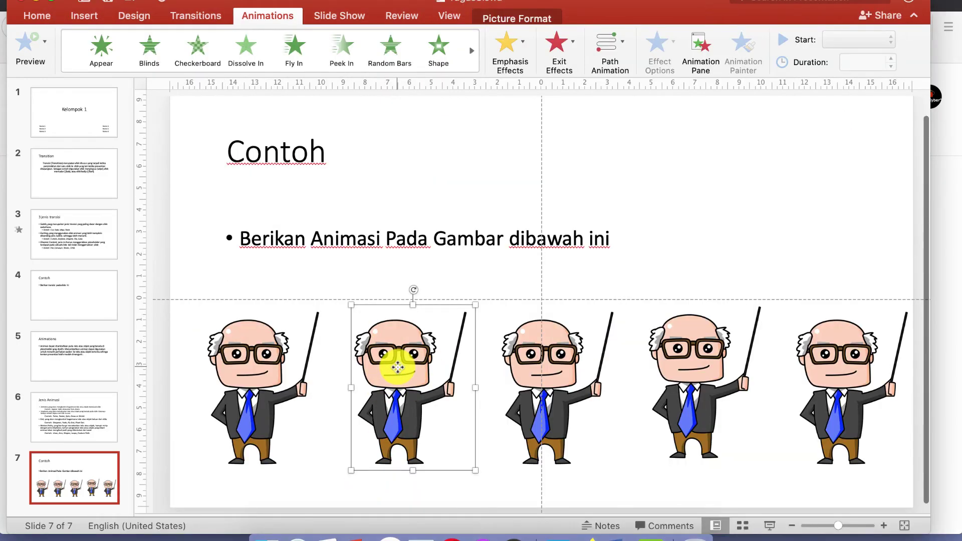
pyautogui.click(524, 44)
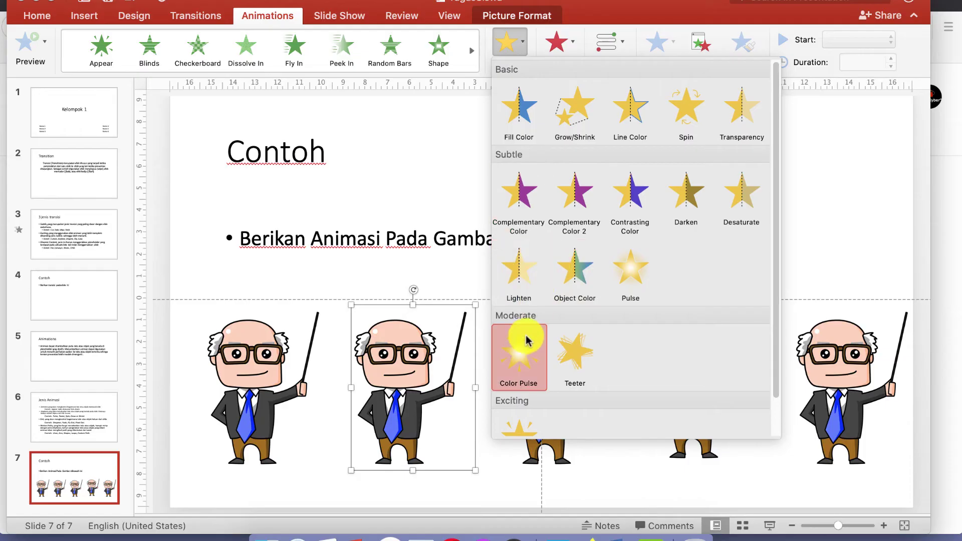
pyautogui.click(620, 278)
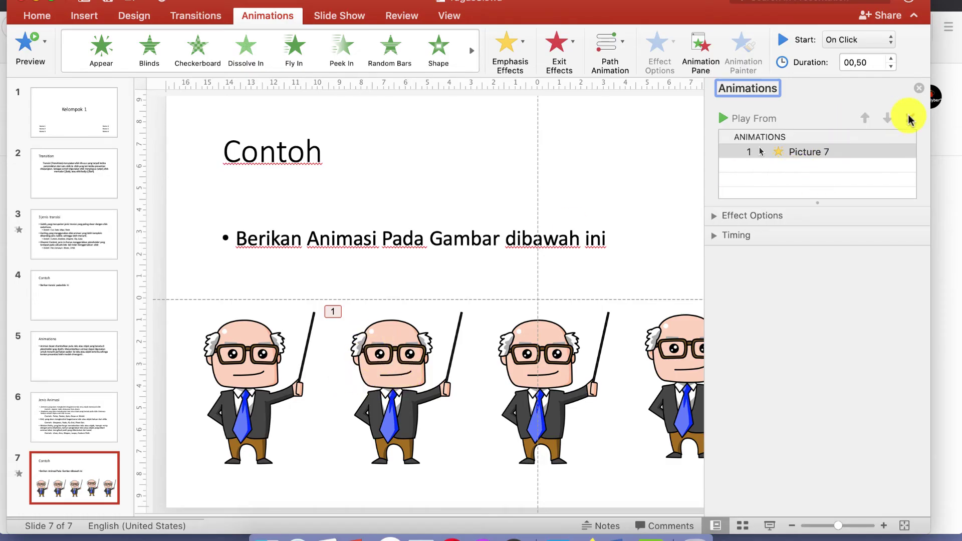
# Replace the second teacher's Pulse with a Fill Color emphasis.
pyautogui.click(909, 118)
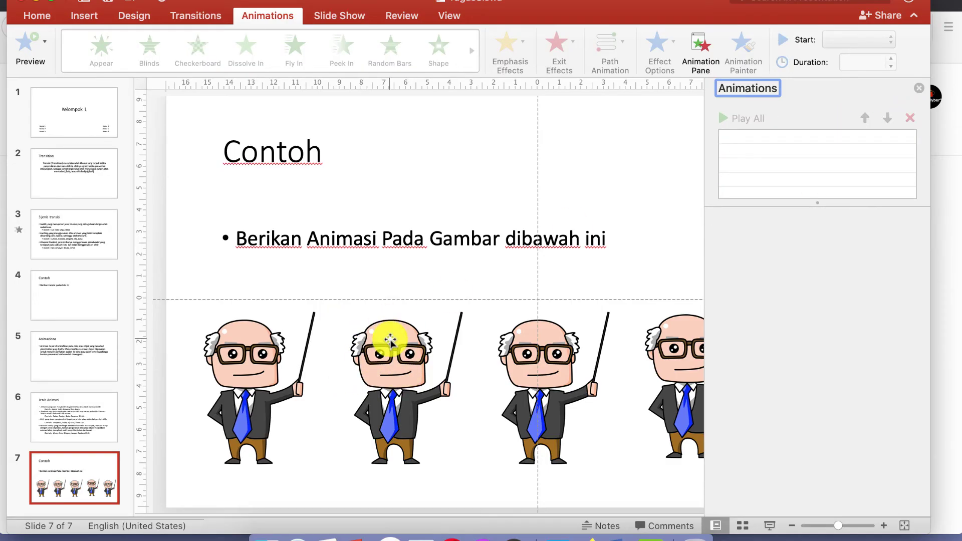
pyautogui.click(390, 365)
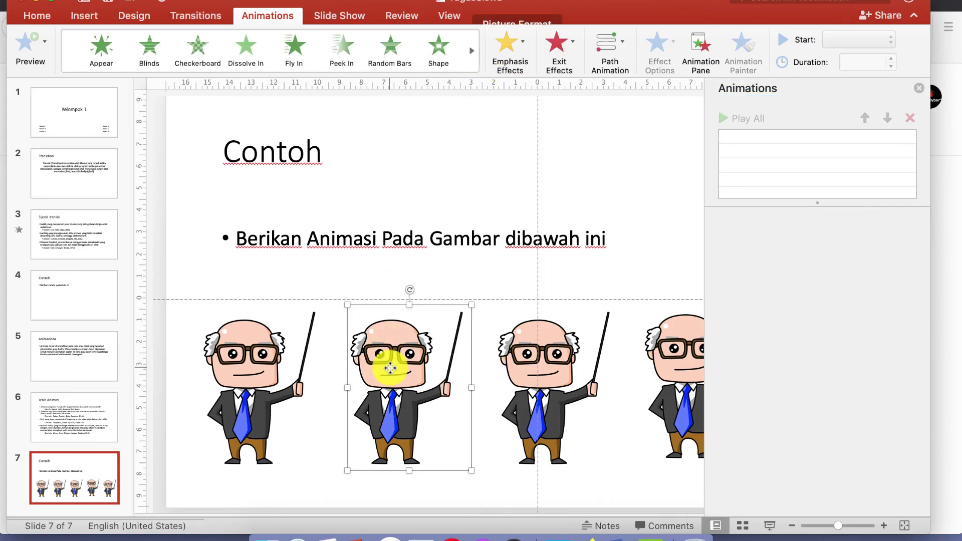
pyautogui.click(523, 46)
pyautogui.click(520, 105)
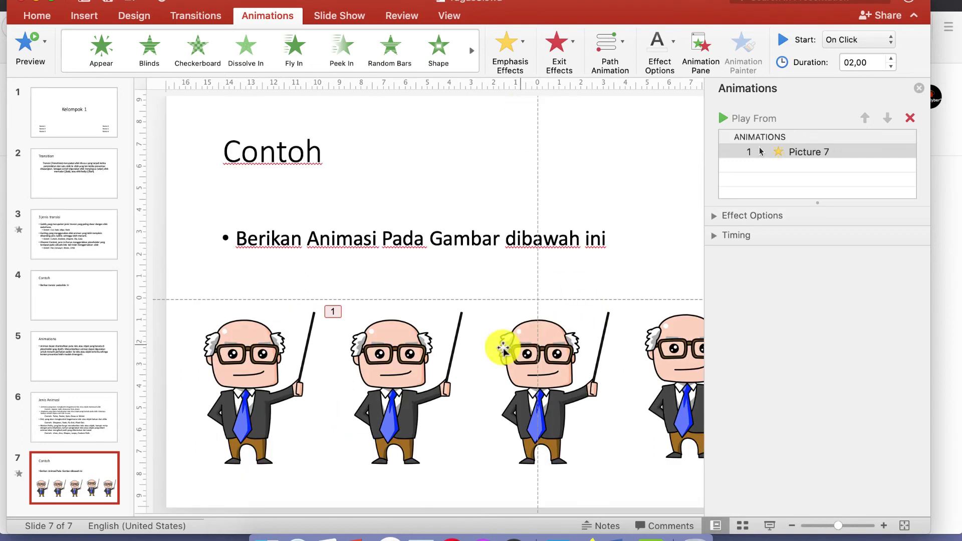
pyautogui.click(545, 365)
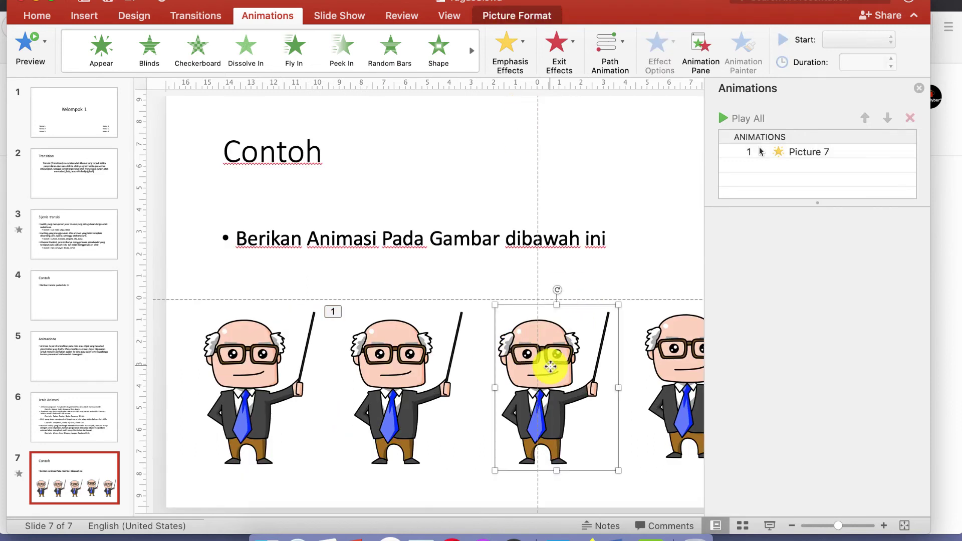
# Give the third cartoon teacher, Picture 8, an exit effect.
pyautogui.click(913, 93)
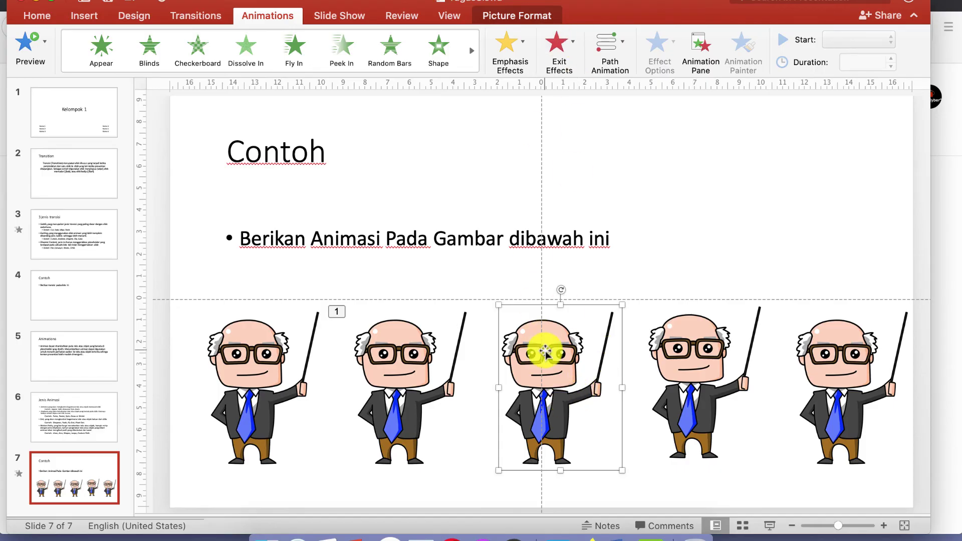
pyautogui.click(575, 43)
pyautogui.click(568, 175)
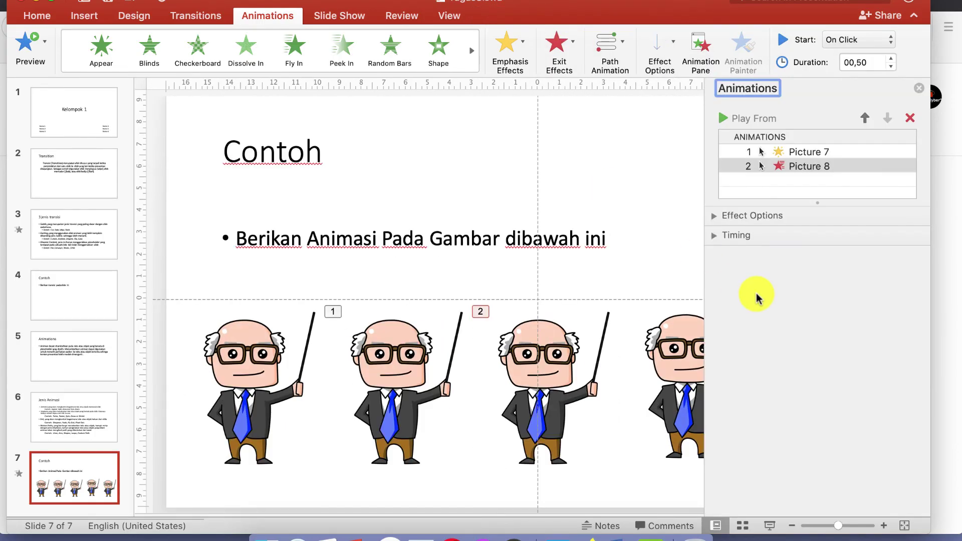
# Make the first teacher, Picture 4, fly in as the third animation.
pyautogui.click(910, 118)
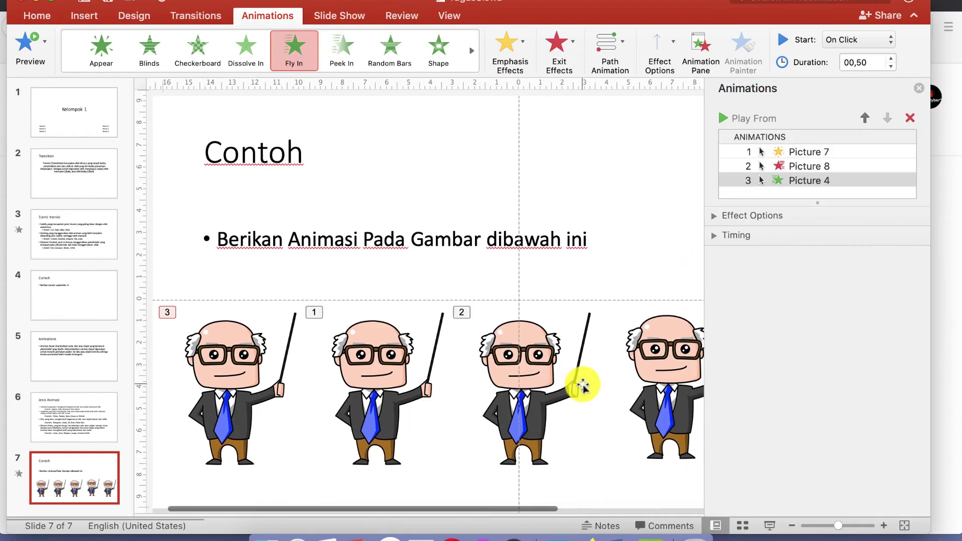
pyautogui.hscroll(3, 581, 383)
pyautogui.hscroll(3, 550, 376)
pyautogui.click(472, 345)
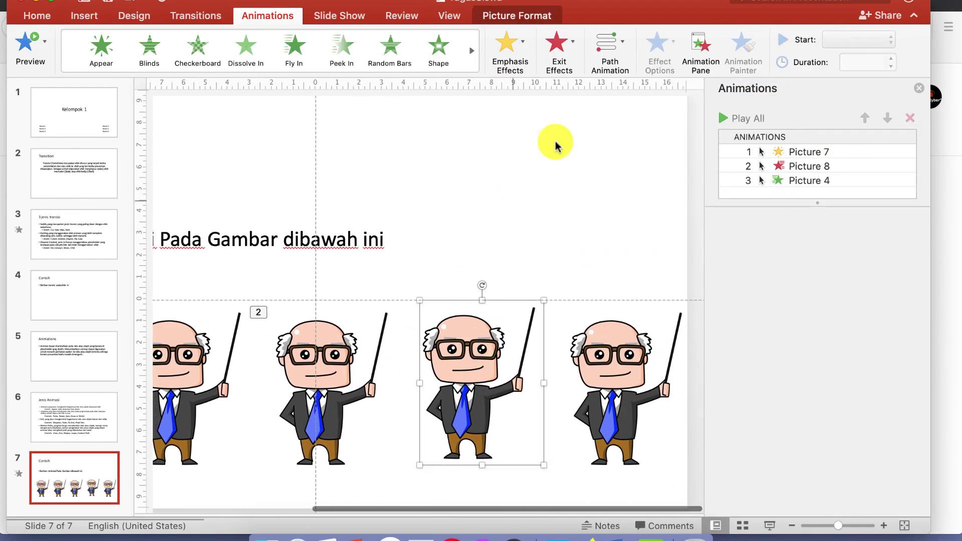
# Apply the circular Shapes motion path from Basic to the fourth teacher, Picture 9.
pyautogui.click(622, 42)
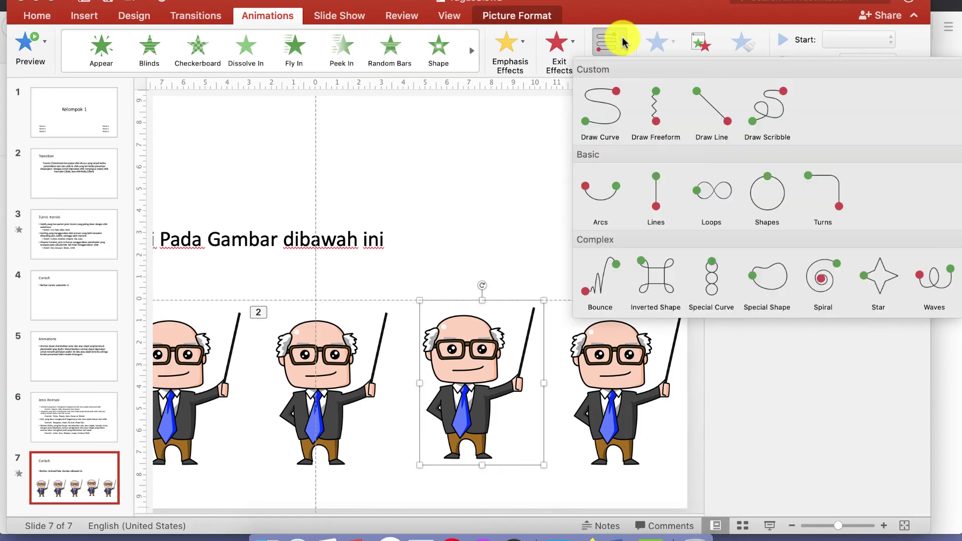
pyautogui.click(778, 210)
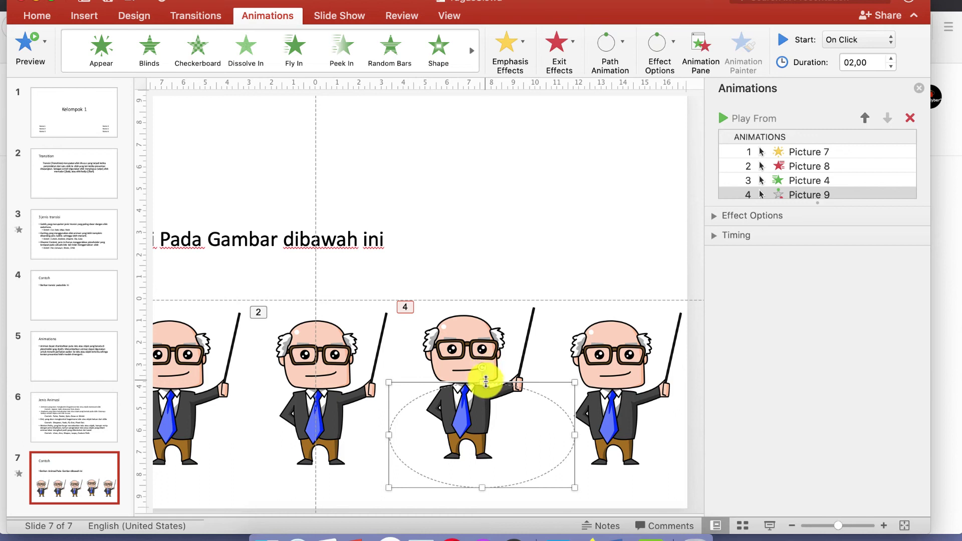
pyautogui.click(606, 345)
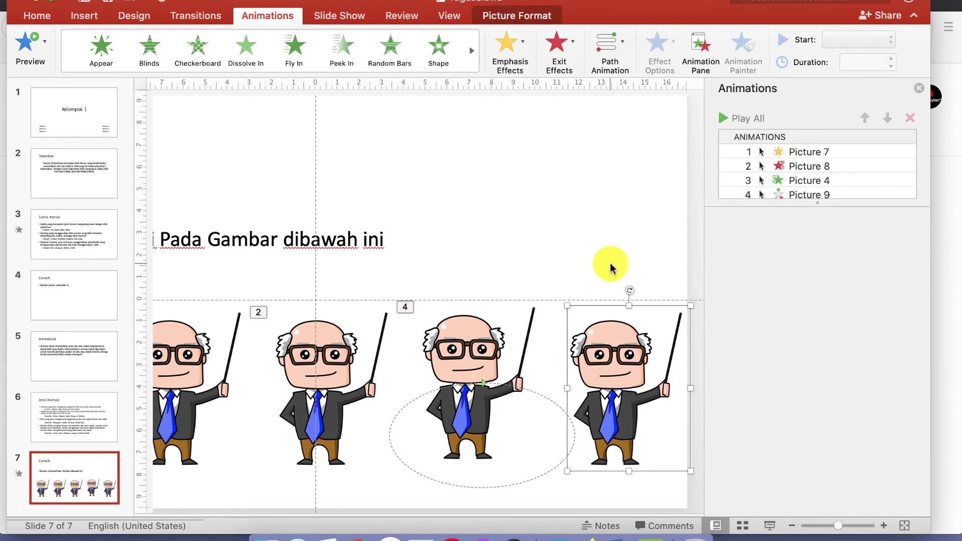
pyautogui.hscroll(-5, 501, 235)
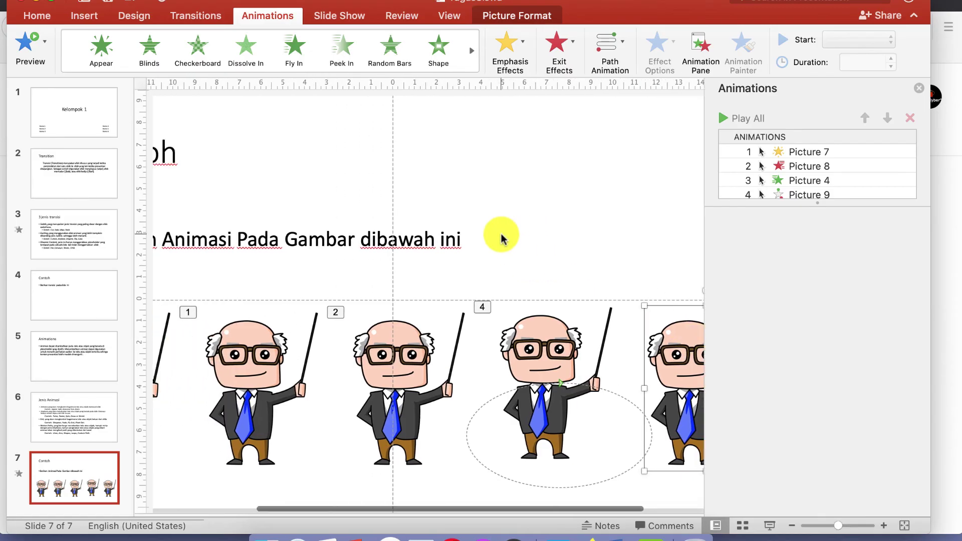
pyautogui.hscroll(-3, 500, 235)
pyautogui.hscroll(1, 501, 234)
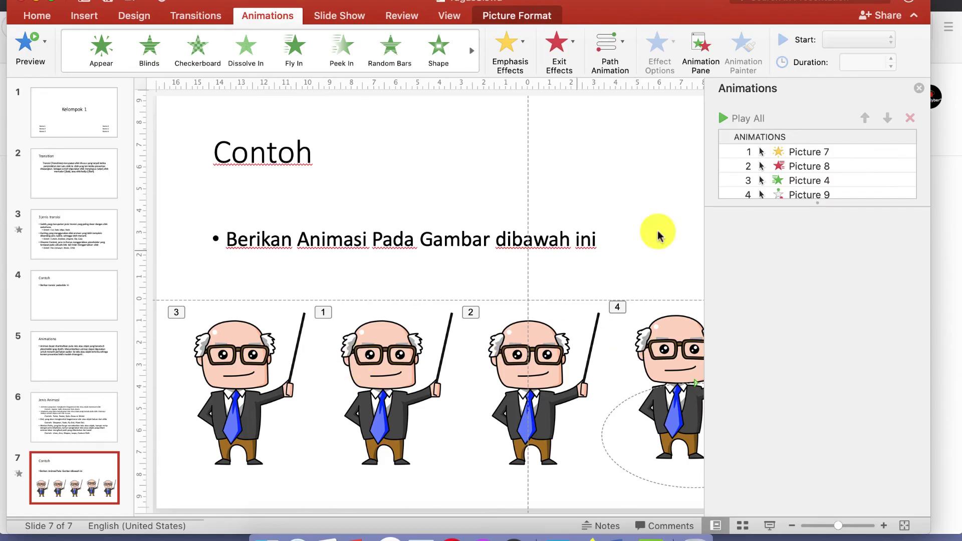
# Move Picture 4's Fly In to the top of the Animation Pane so it plays first.
pyautogui.click(795, 181)
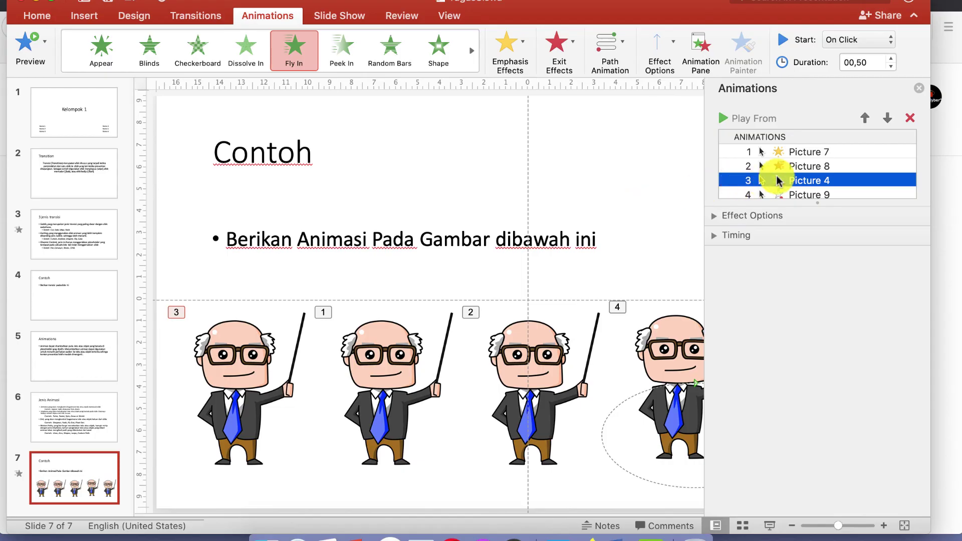
pyautogui.moveTo(778, 182); pyautogui.dragTo(779, 149)
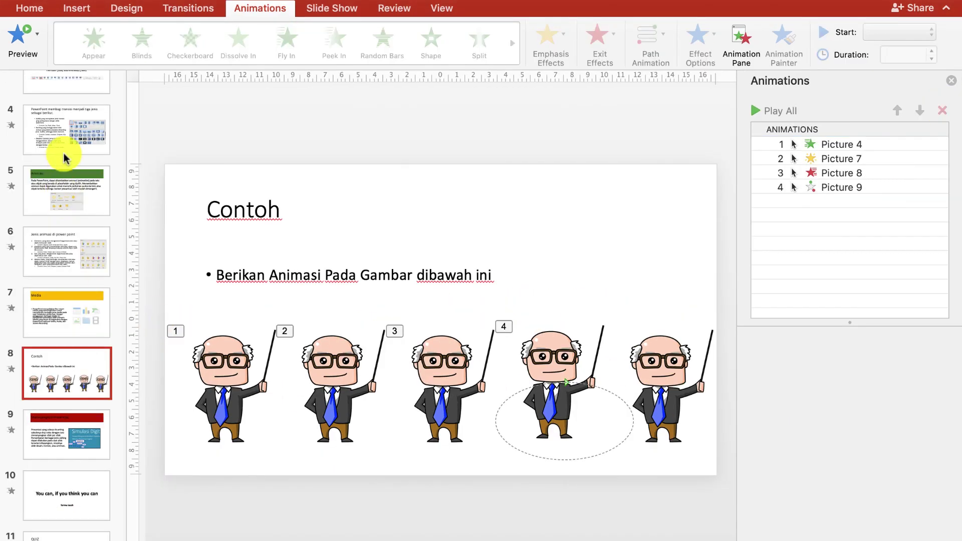
pyautogui.scroll(3, 69, 161)
# Start the slide show from slide 1 and advance through to the Contoh slide.
pyautogui.scroll(3, 60, 145)
pyautogui.click(62, 113)
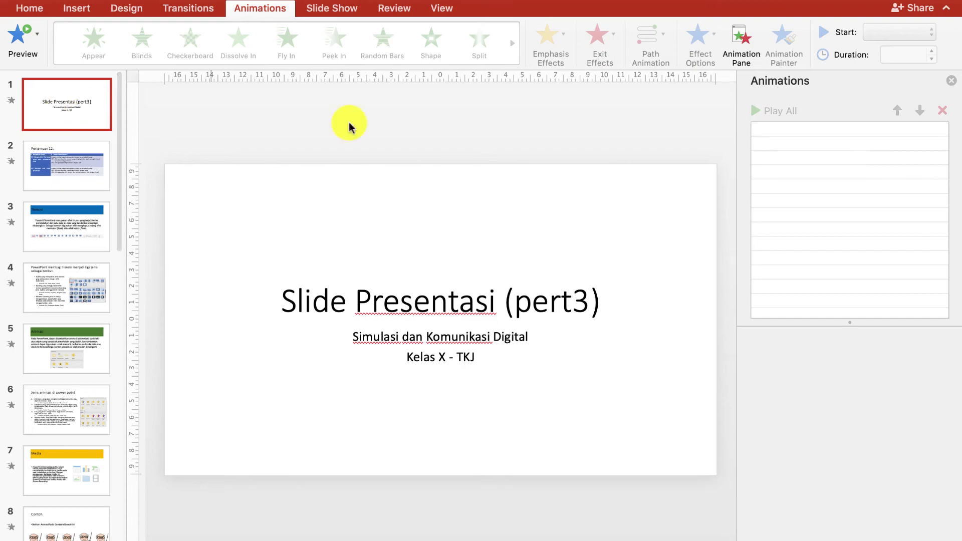
pyautogui.press('super+shift+Return')
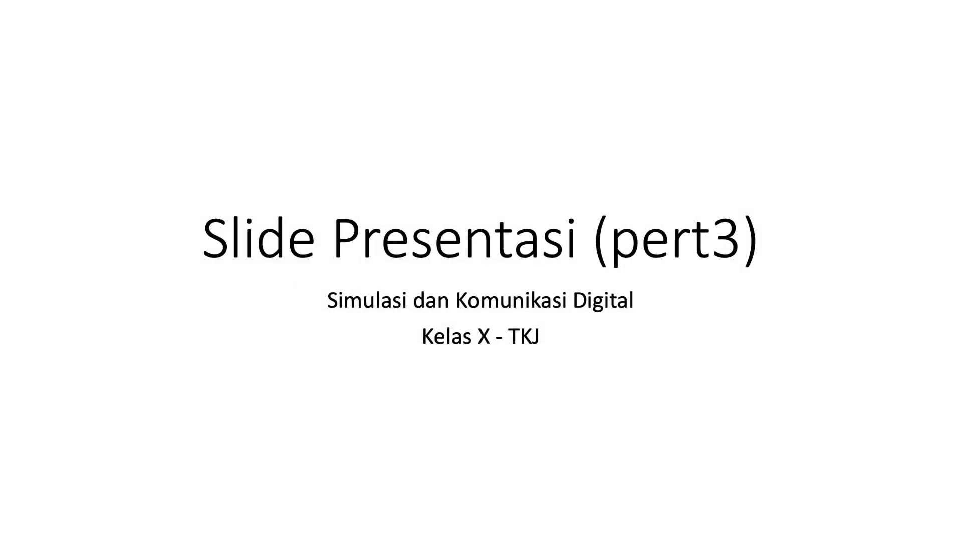
pyautogui.press('Right')
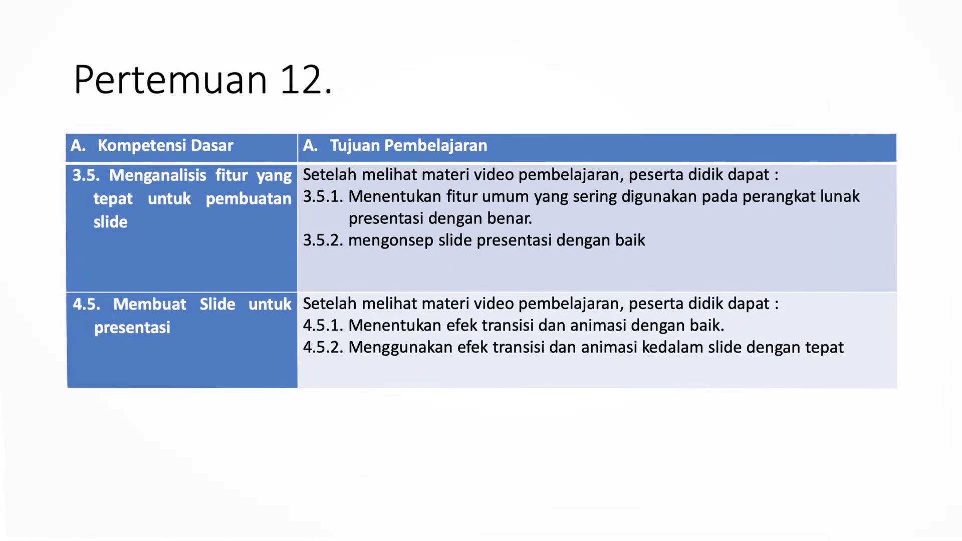
pyautogui.press('Right')
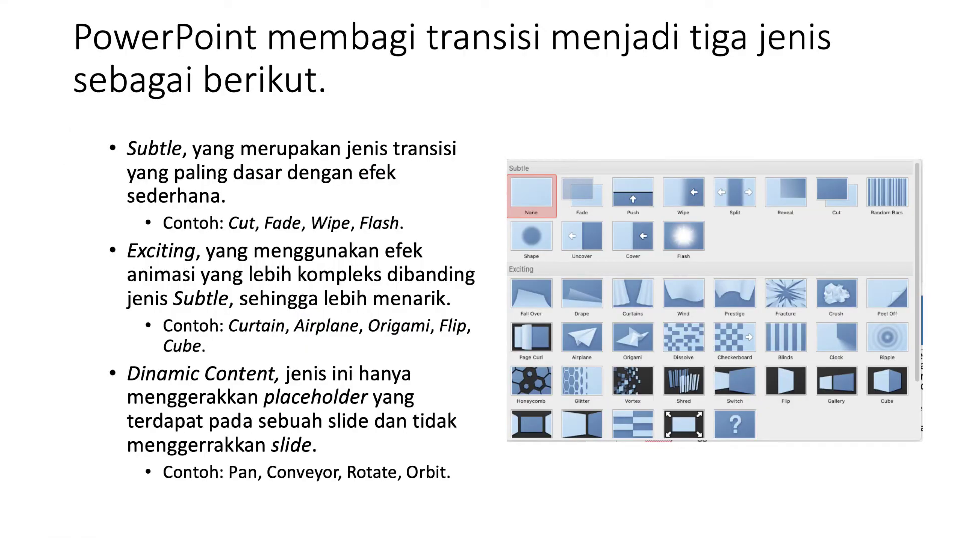
pyautogui.press('Right')
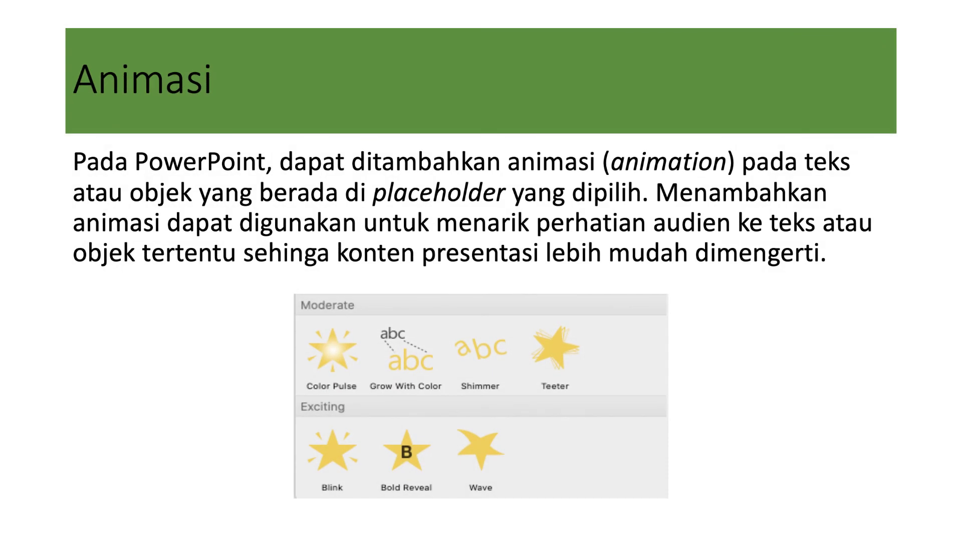
pyautogui.press('Right')
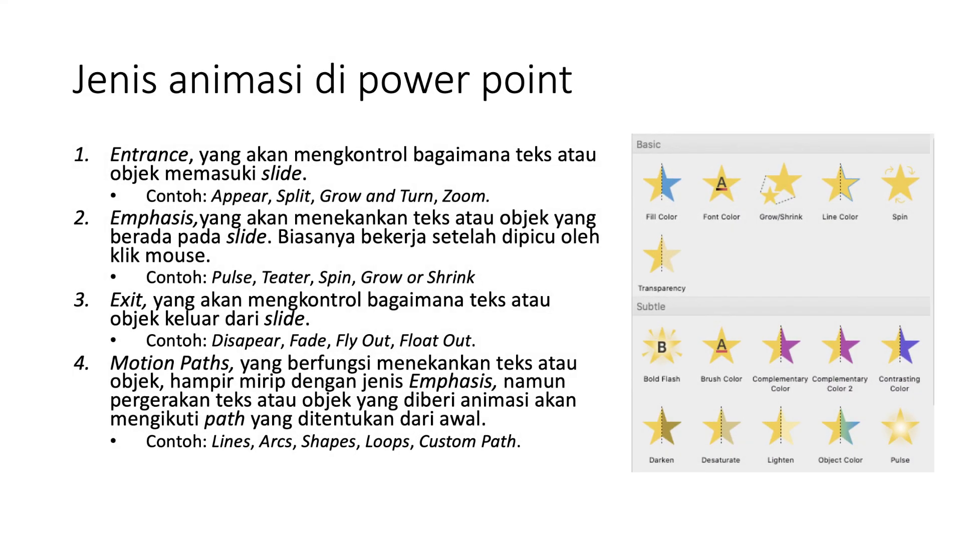
pyautogui.press('Right')
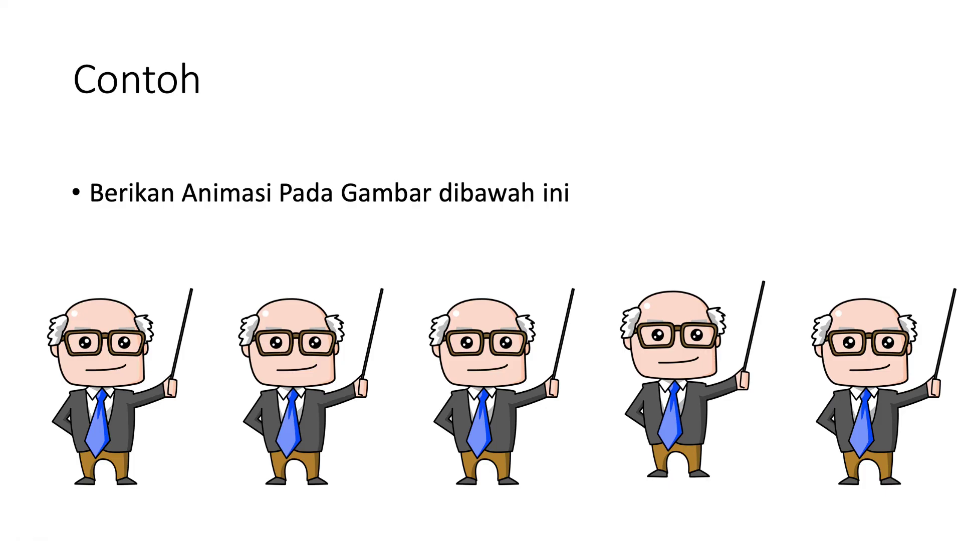
# Play the Contoh slide's fill, exit and circular-path animations, then end the slide show.
pyautogui.press('space')
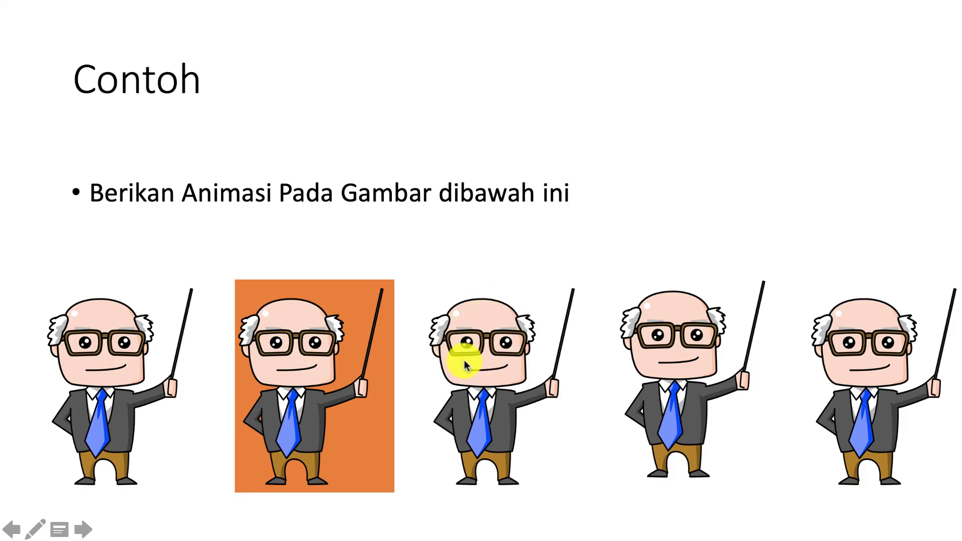
pyautogui.click(492, 405)
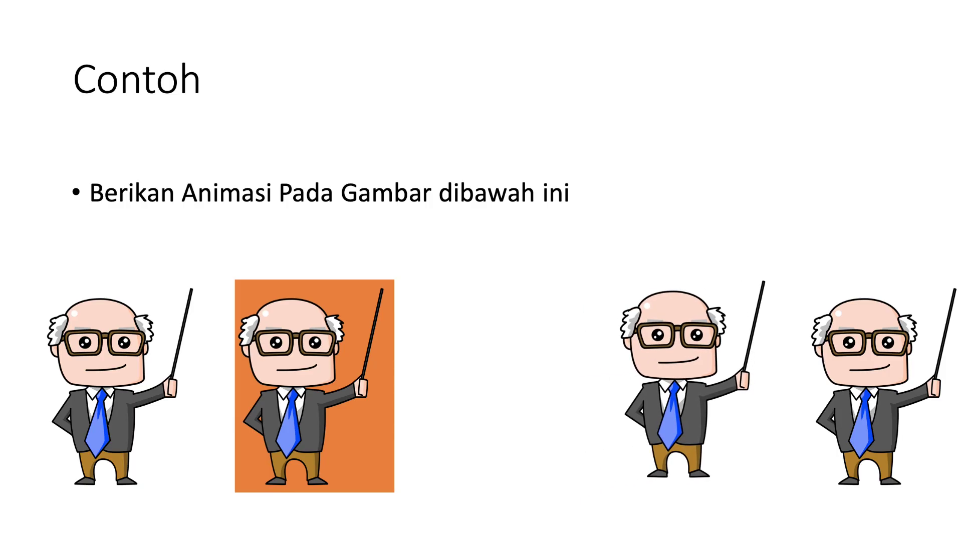
pyautogui.press('Escape')
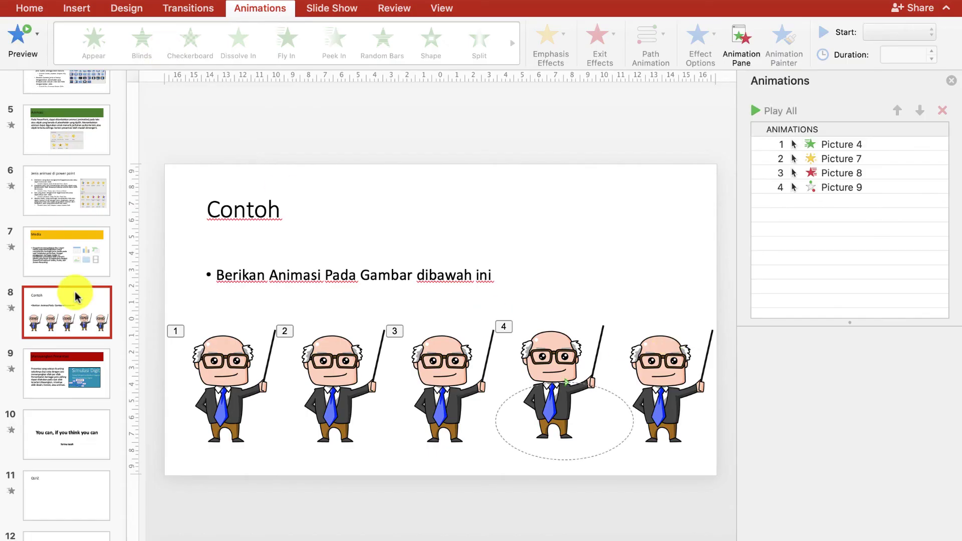
# Go to slide 10, the closing 'You can, if you think you can' slide.
pyautogui.scroll(2, 79, 364)
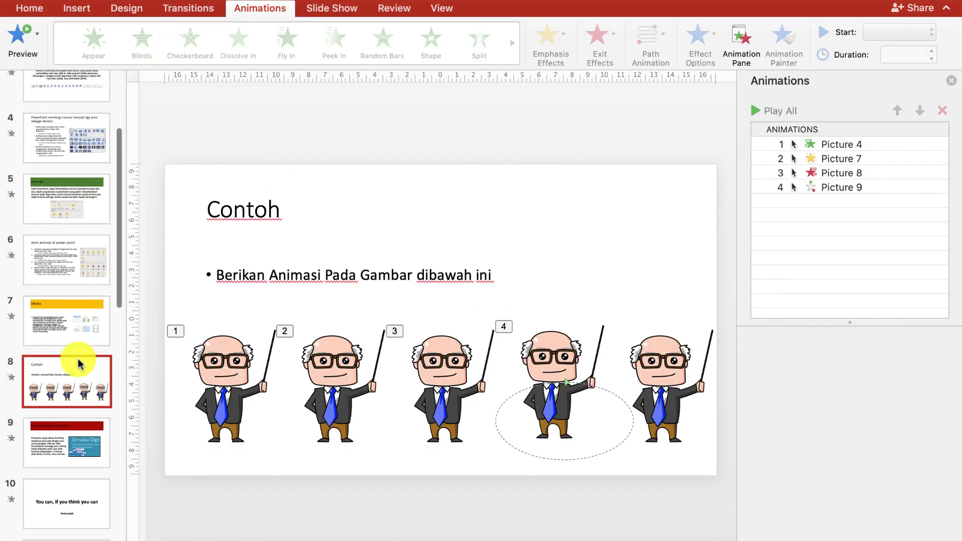
pyautogui.click(58, 513)
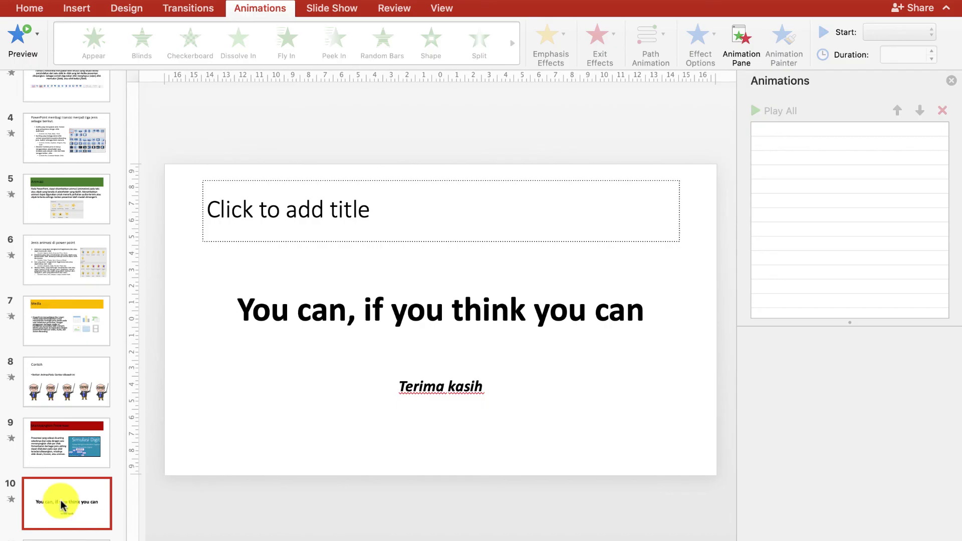